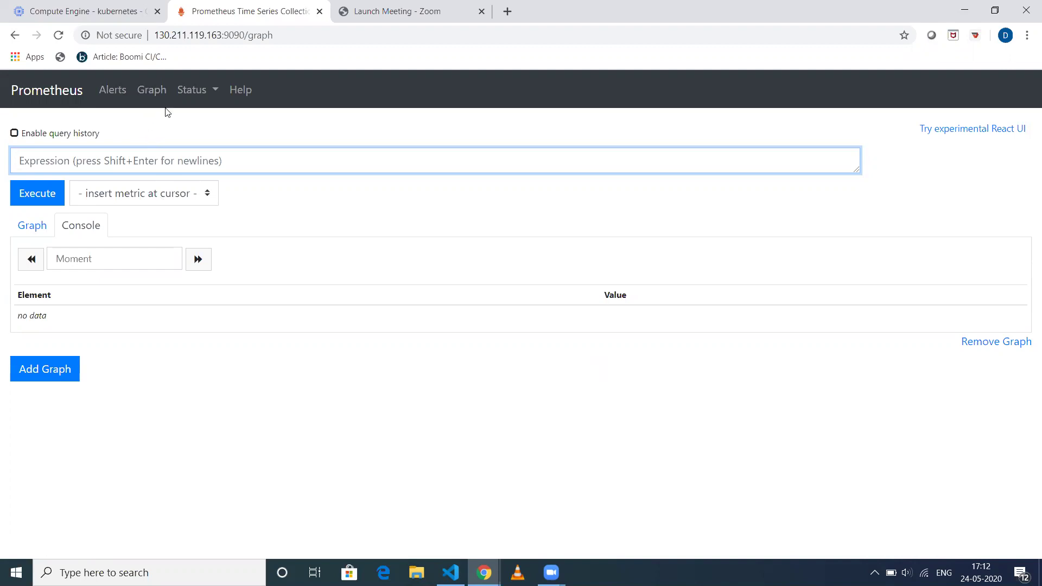
View the Alerts page and open the Runtime & Build Information status page
click(114, 98)
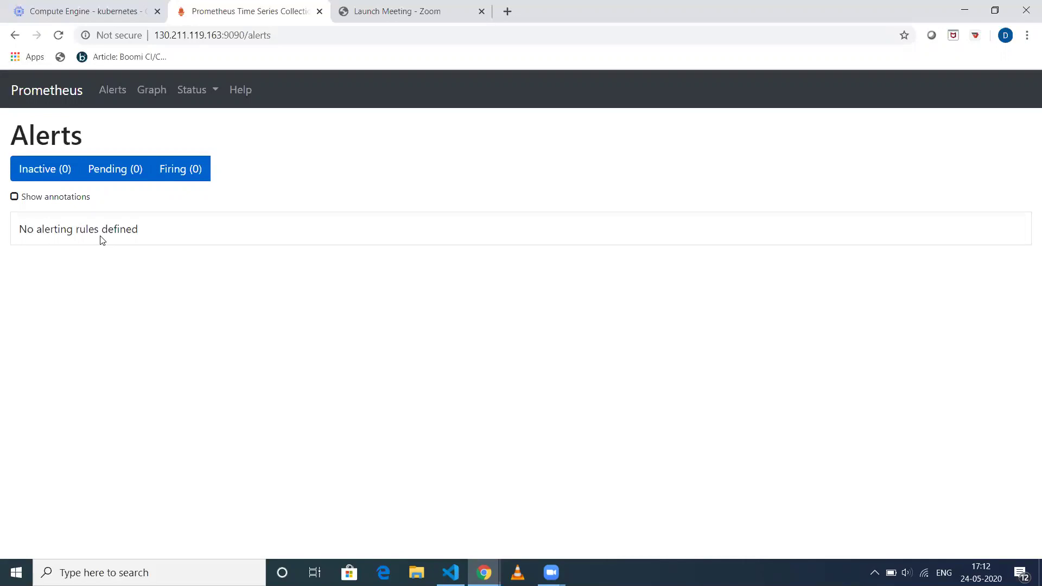
click(199, 93)
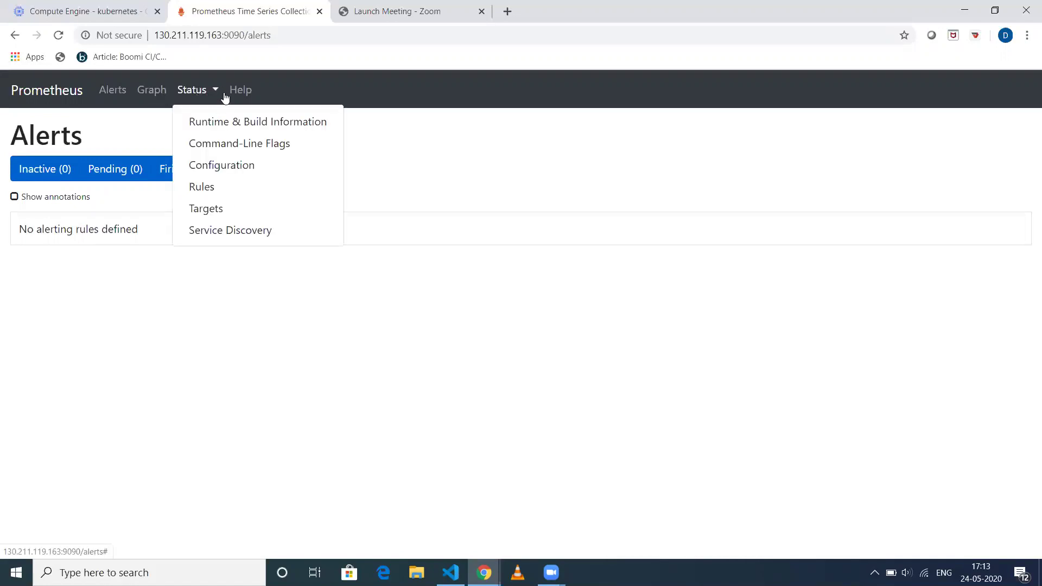
click(222, 128)
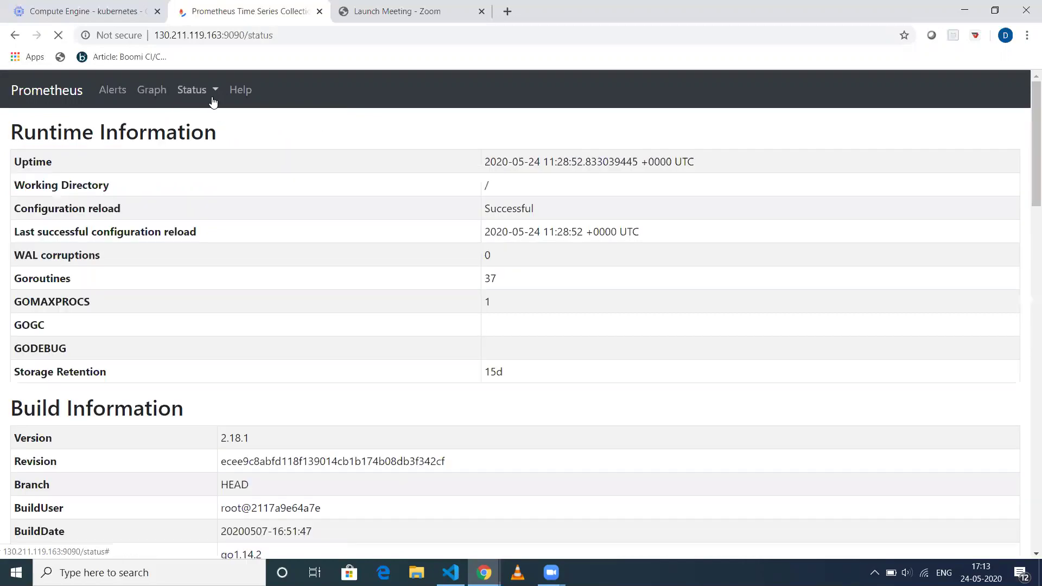
click(222, 105)
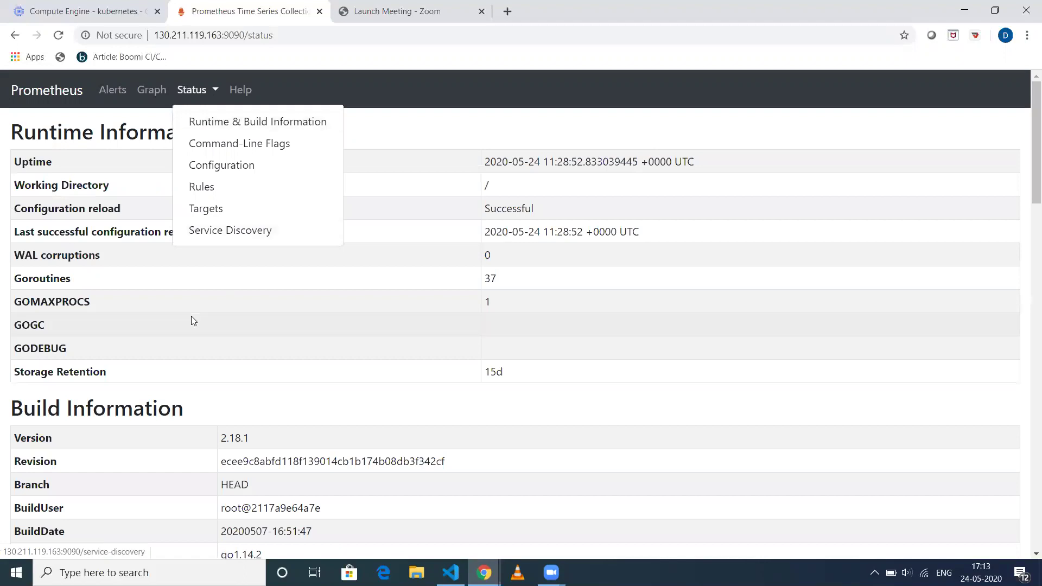
click(109, 251)
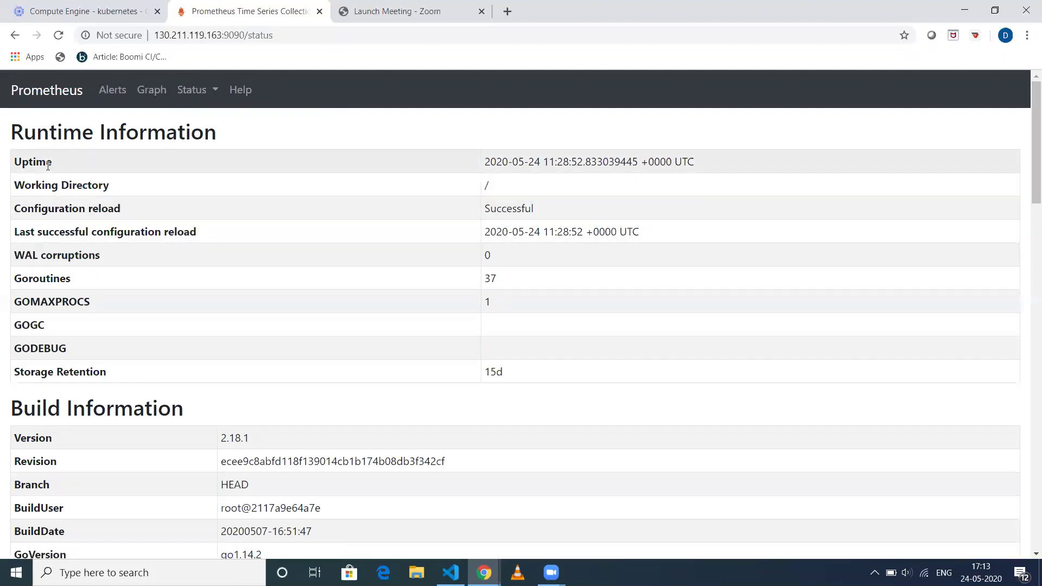
Examine the working directory entry, build information, head stats, cardinality tables and common label pairs on the status page
drag(111, 184, 16, 194)
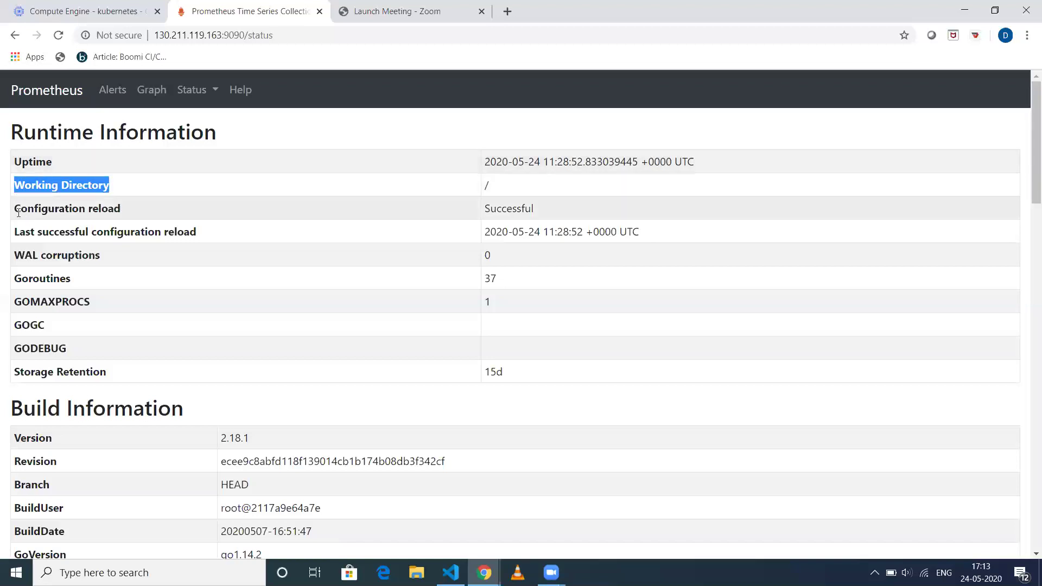
scroll(209, 324, down, 1)
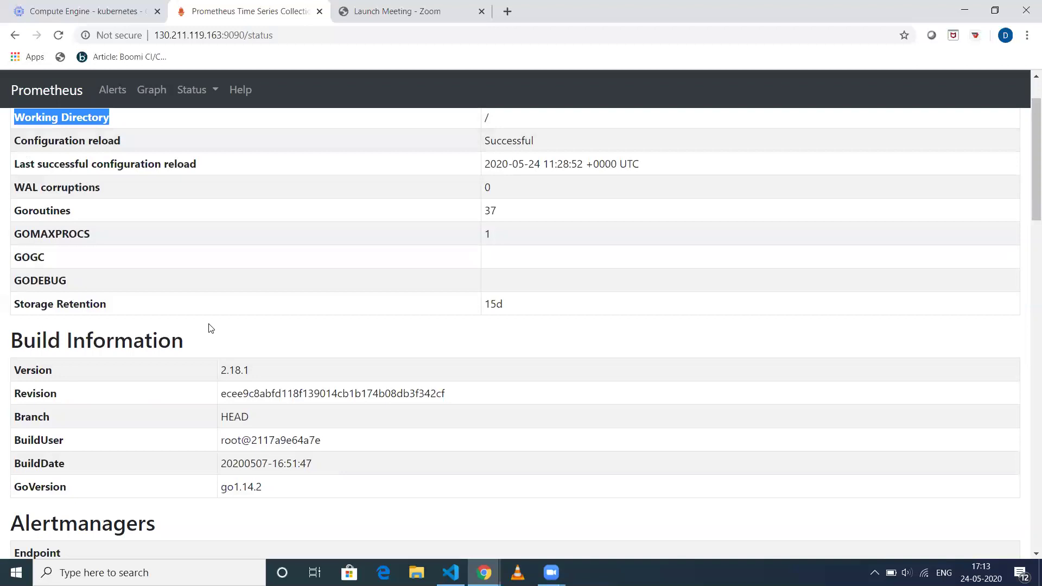
scroll(210, 328, down, 2)
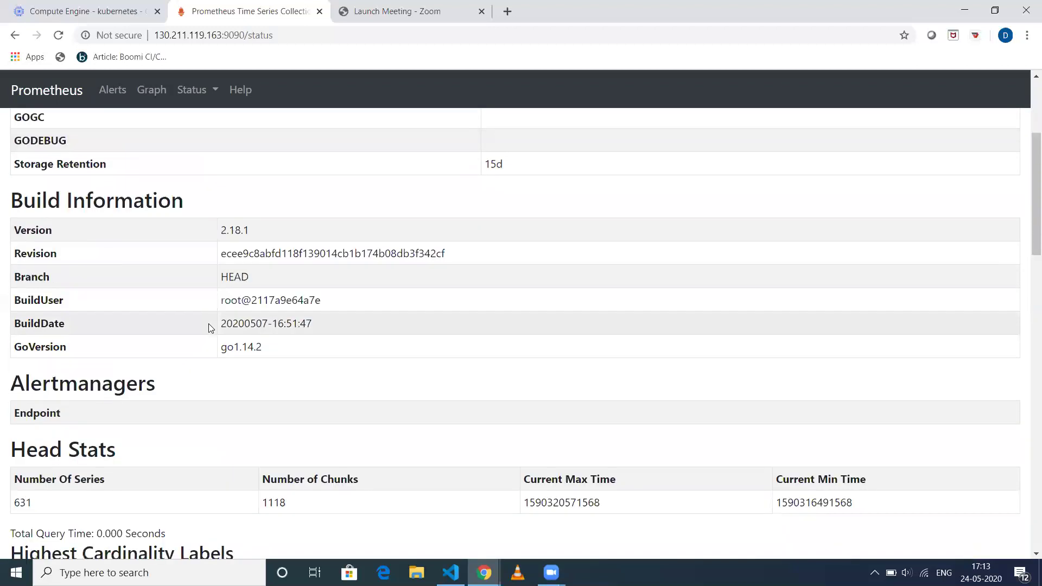
scroll(145, 340, down, 1)
scroll(172, 374, down, 7)
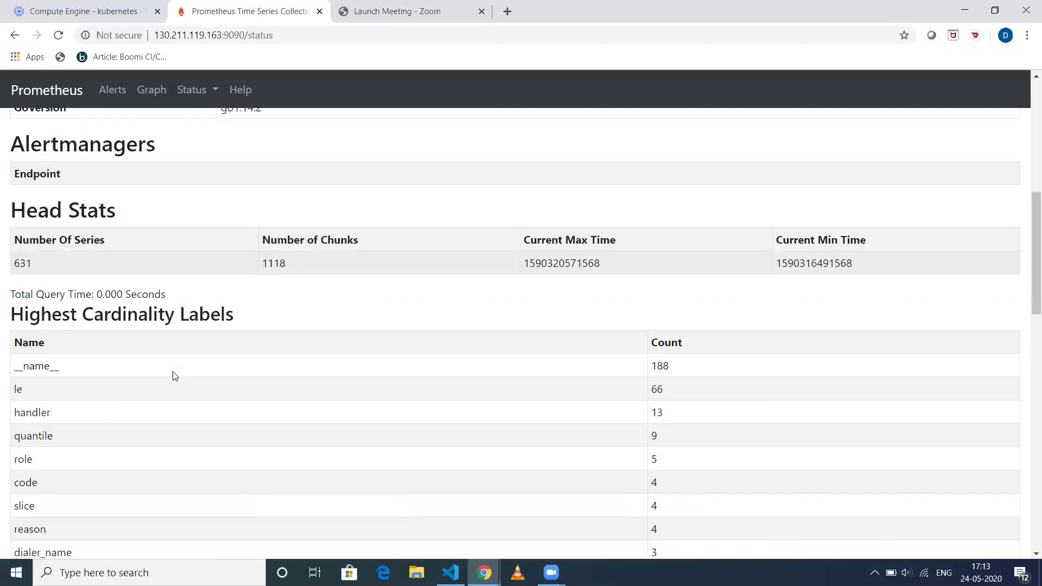
scroll(174, 375, down, 2)
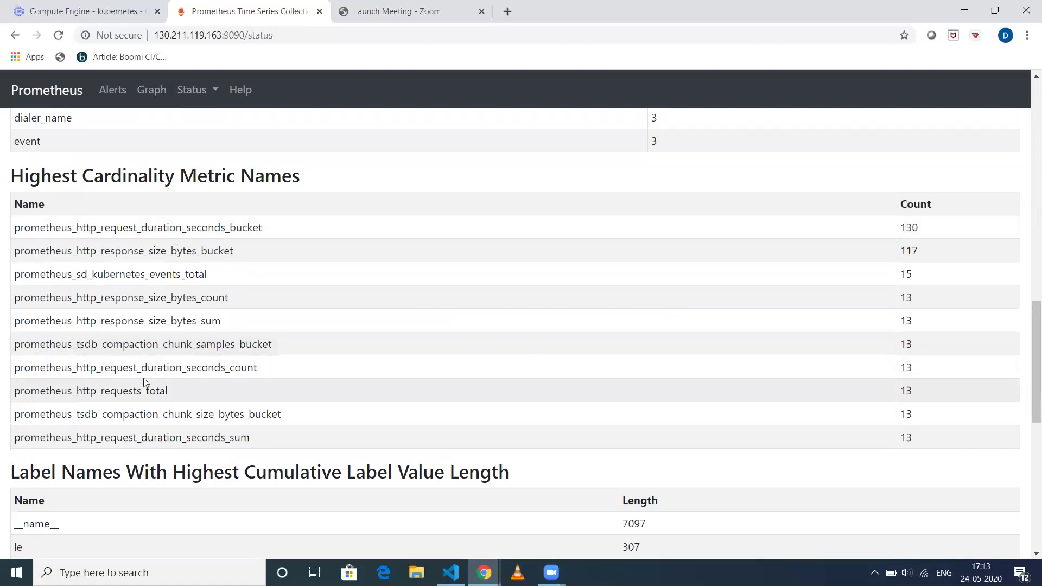
scroll(144, 377, down, 2)
scroll(149, 369, down, 5)
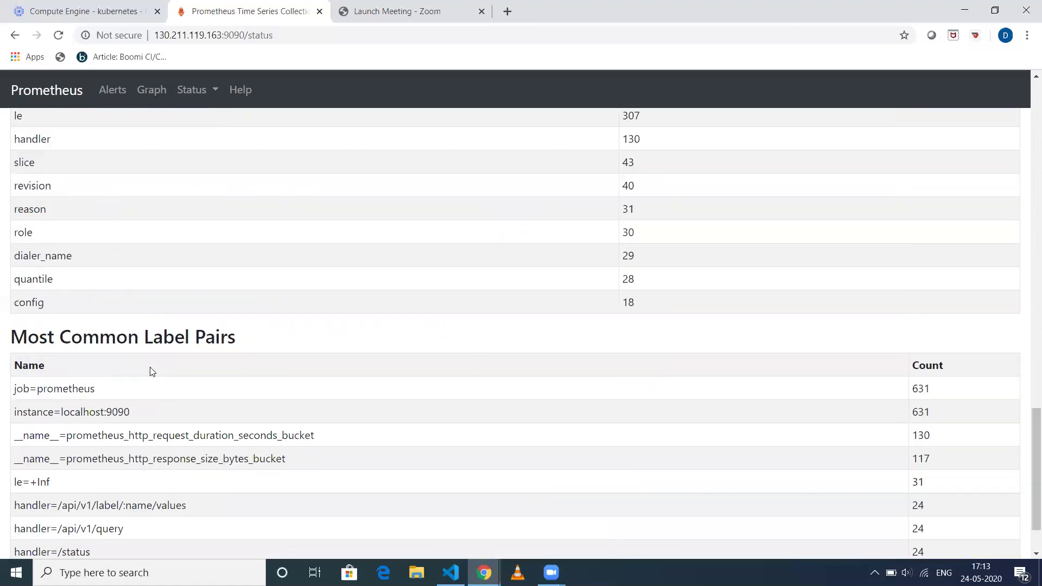
scroll(152, 366, up, 15)
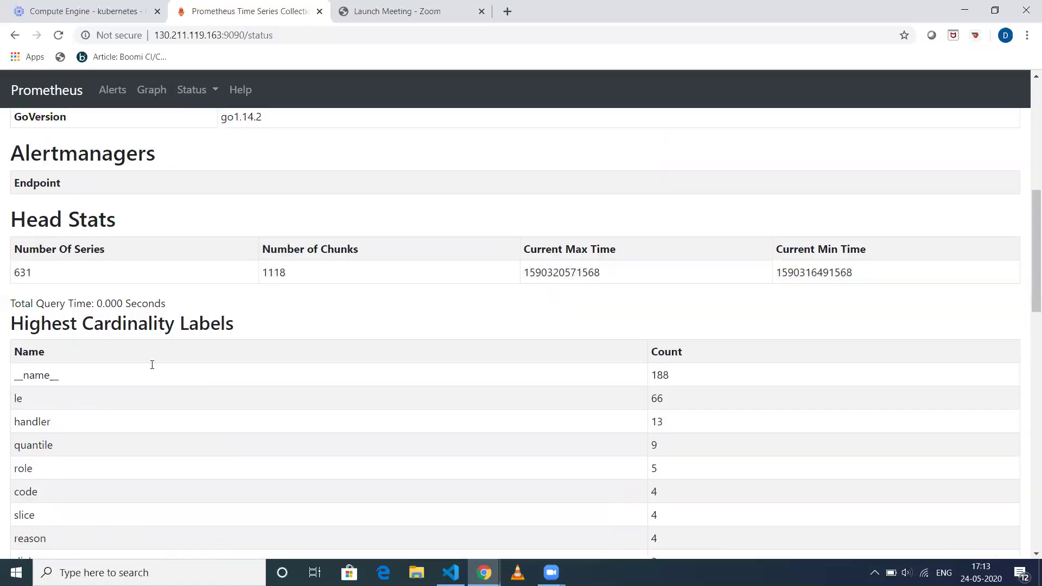
Open the Command-Line Flags page and examine the config.file path and the remaining flags down to the web settings
click(204, 93)
click(228, 150)
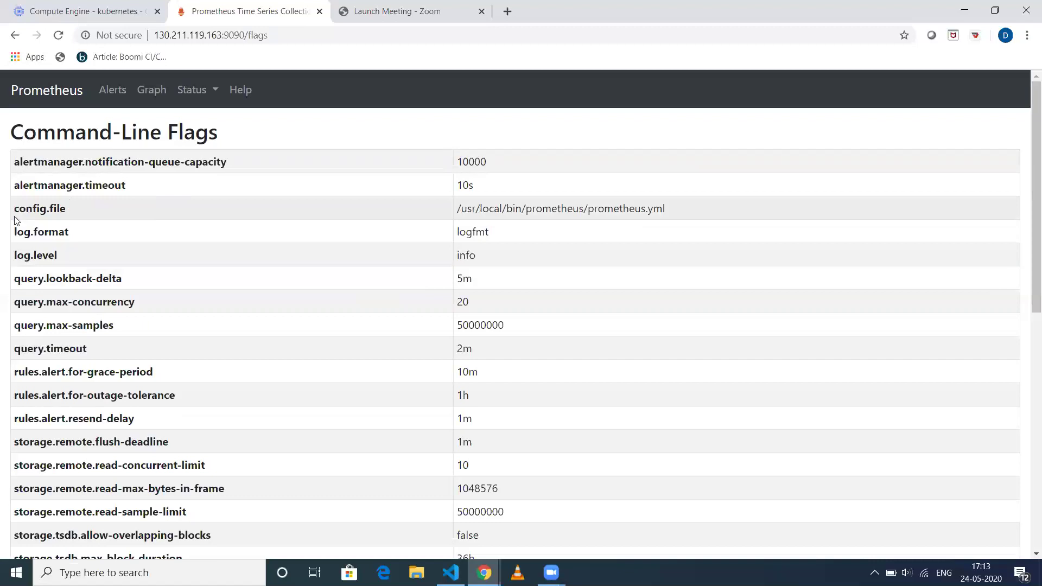
drag(15, 211, 72, 208)
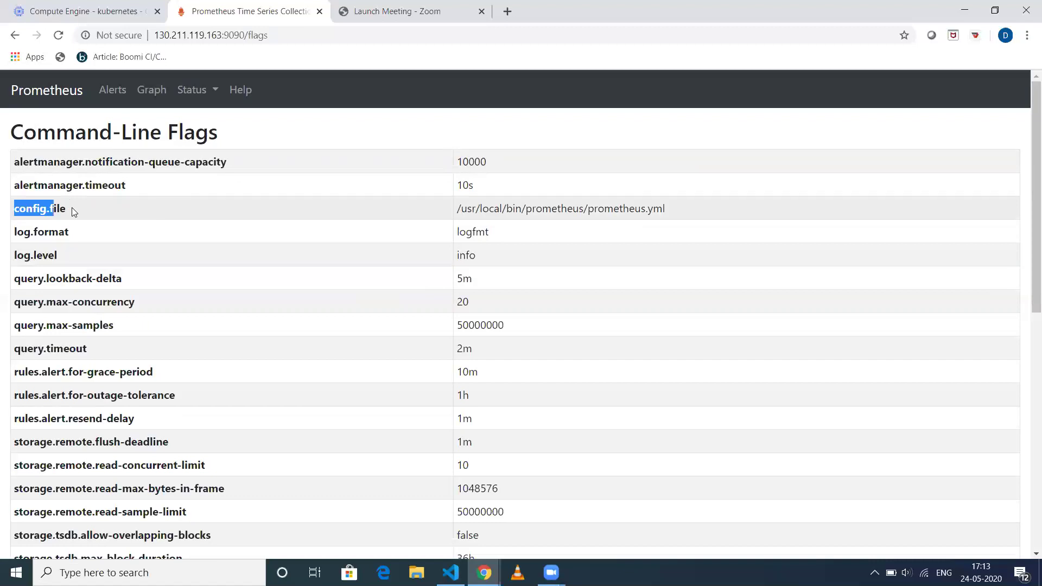
click(456, 209)
drag(457, 209, 713, 208)
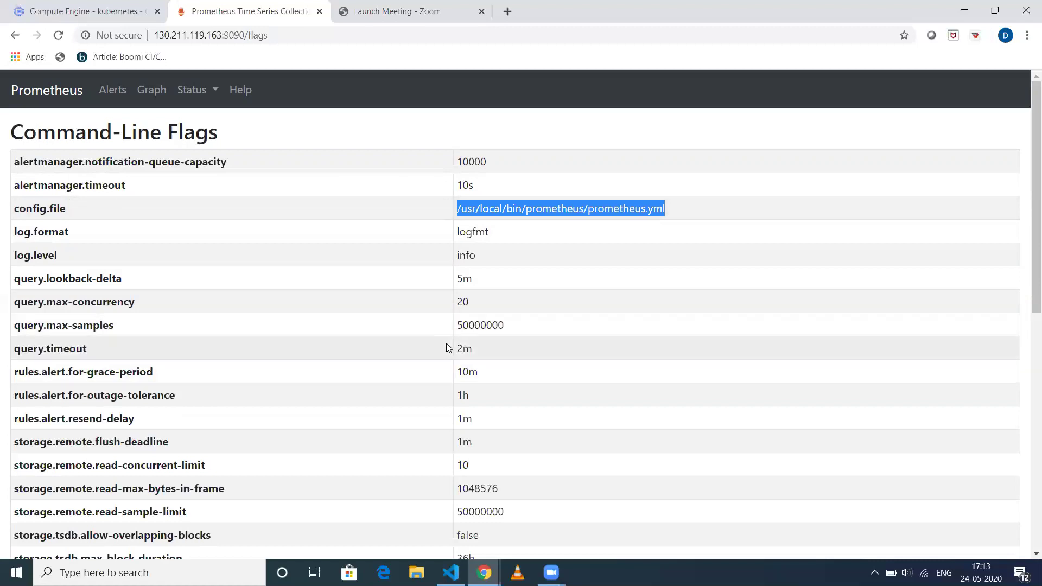
scroll(448, 347, down, 1)
scroll(448, 347, up, 2)
scroll(448, 348, down, 10)
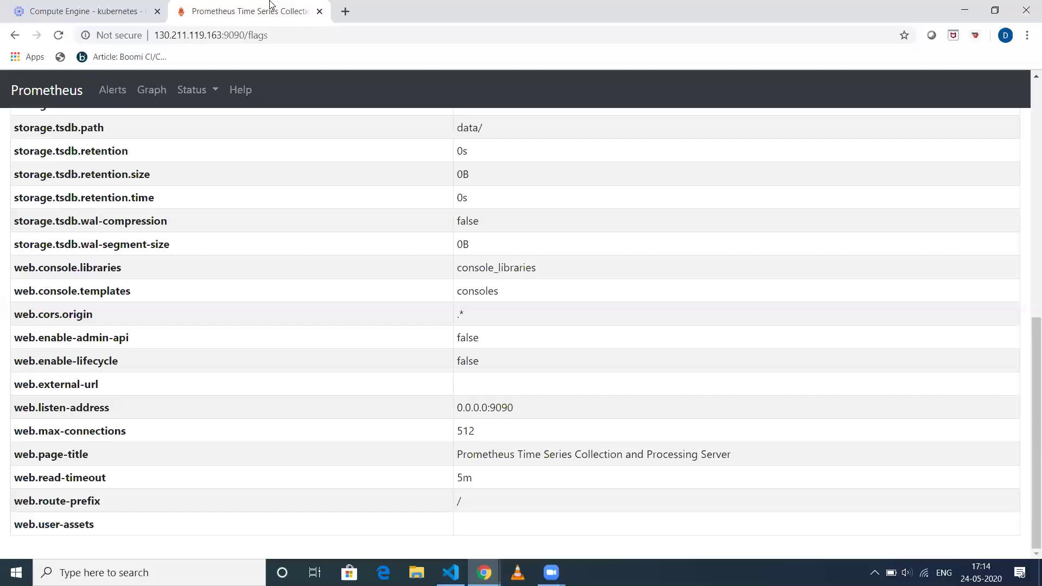
Switch to Visual Studio Code and select the path /etc/systemd/system/prometheus.service in test.txt
click(451, 573)
click(380, 446)
drag(175, 168, 463, 165)
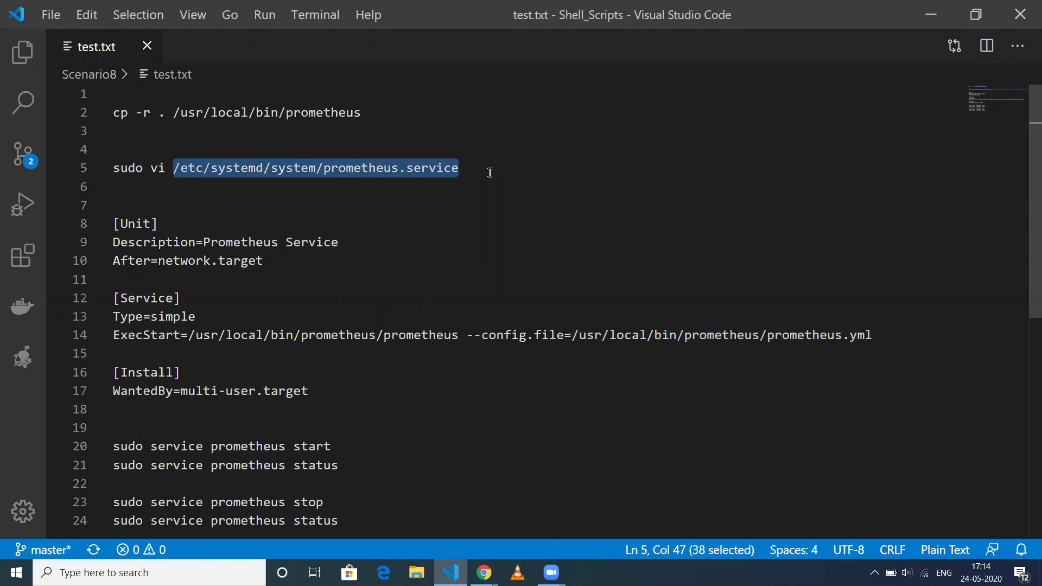
Switch to the SSH terminal, clear it and open /etc/systemd/system/prometheus.service in vi
click(484, 573)
click(514, 541)
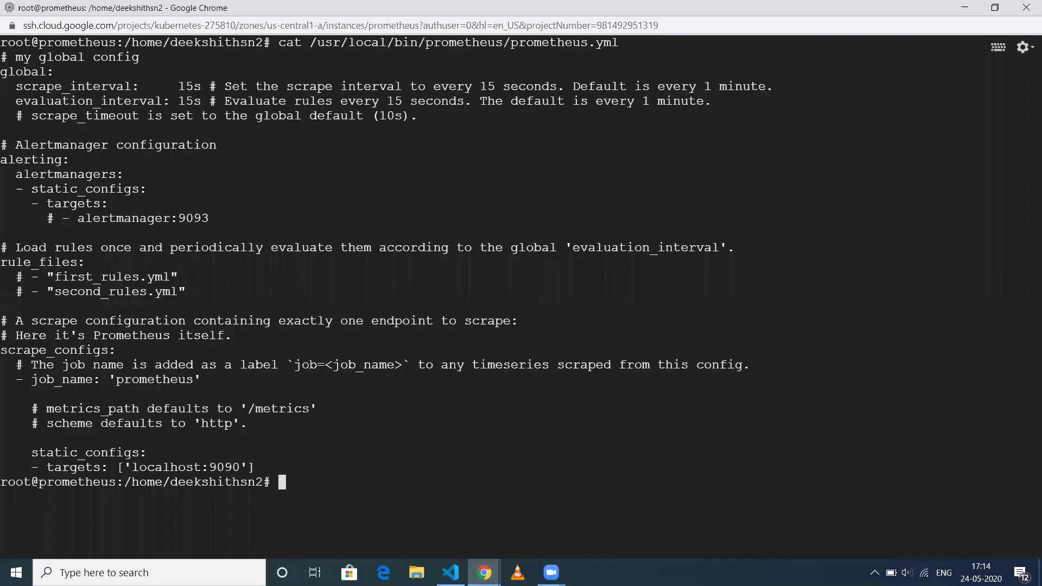
text(c)
text(lear)
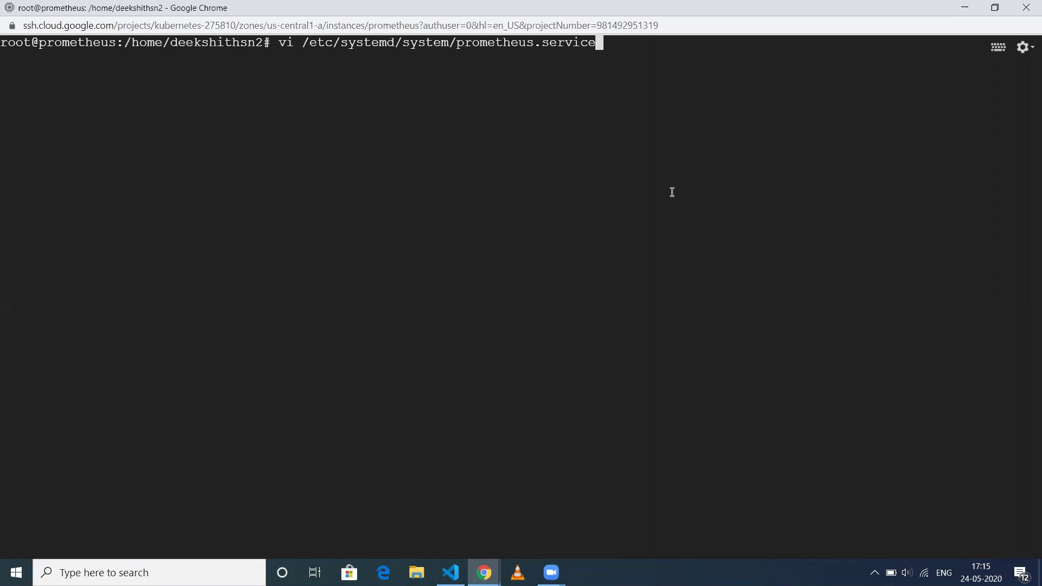
key(Return)
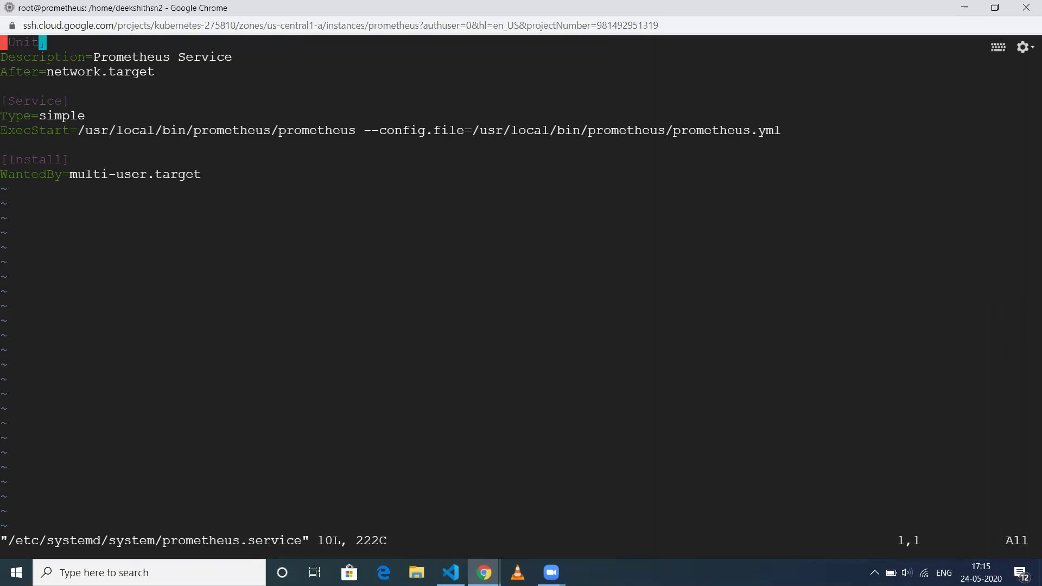
Insert an additional "--" before --config.file on the ExecStart line of the service file
key(i)
key(Down)
key(Down)
key(Down)
key(Down)
key(Down)
key(Down)
key(Down)
key(Down)
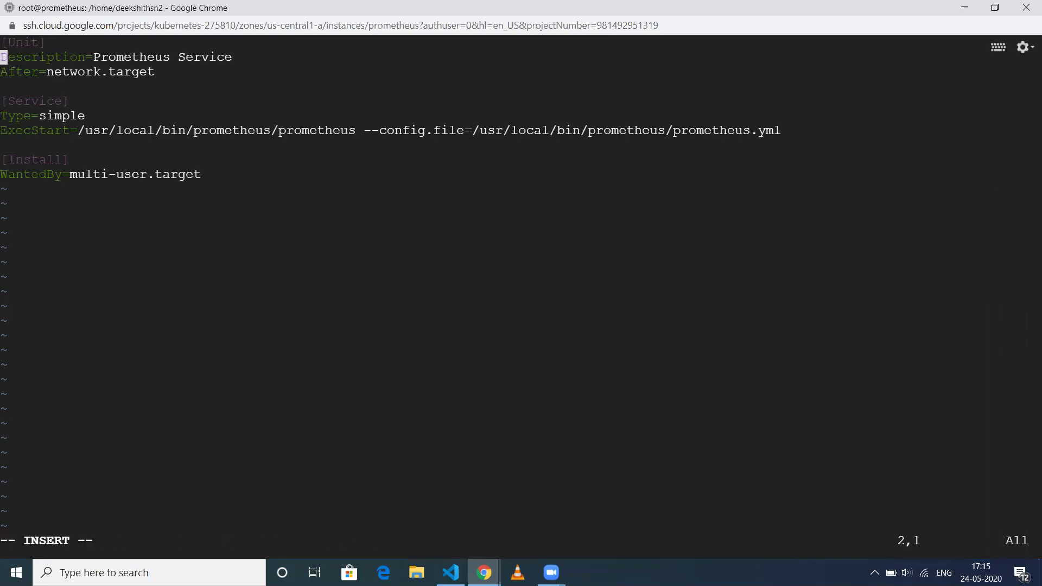
key(Down)
key(Up)
key(Up)
key(Up)
key(Up)
key(Down)
key(Right)
key(Right)
key(Right)
key(Right)
key(Right)
key(Right)
key(Right)
key(Right)
key(Right)
key(Right)
key(Right)
key(Right)
key(Right)
key(Right)
key(Right)
key(Right)
key(Right)
key(Right)
key(Right)
key(Right)
key(Right)
key(Right)
key(Right)
key(Left)
key(Left)
key(Left)
key(Left)
text(--)
Copy the flag name web.page-title from the Prometheus flags page and paste it directly after the new "--" in the service file
mouse_move(484, 573)
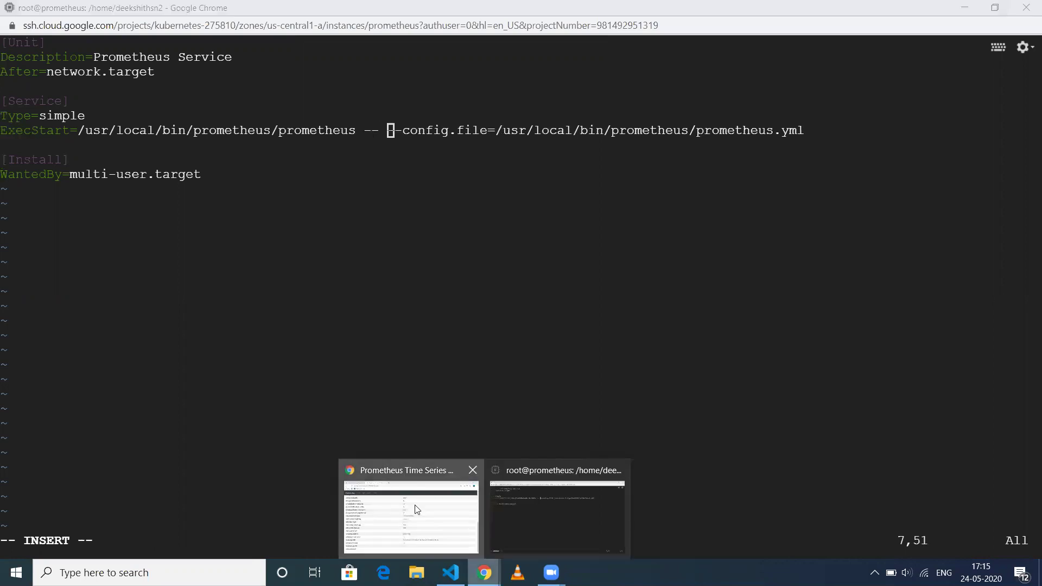
click(343, 468)
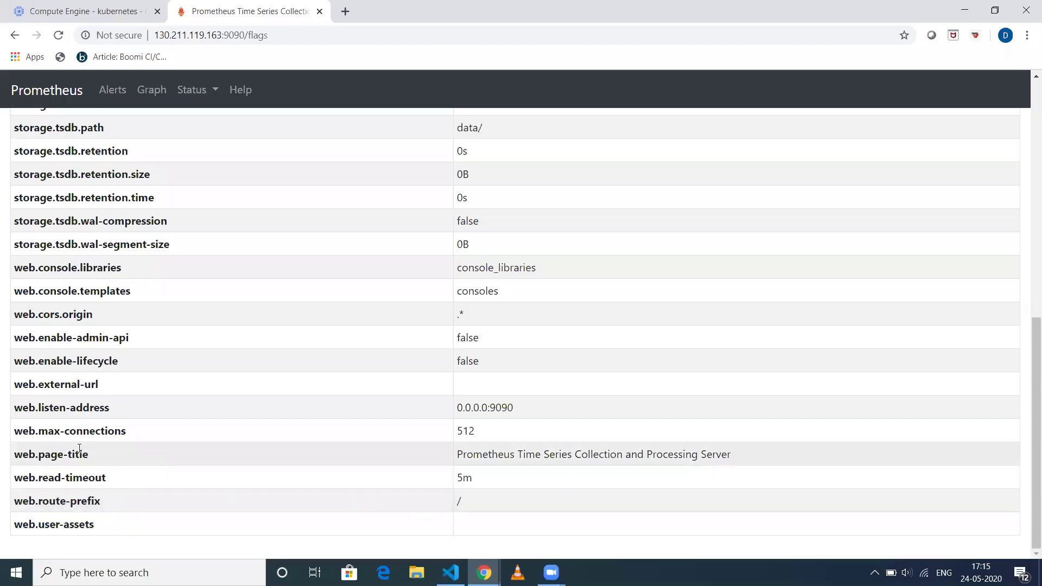
drag(93, 458, 13, 456)
key(ctrl+c)
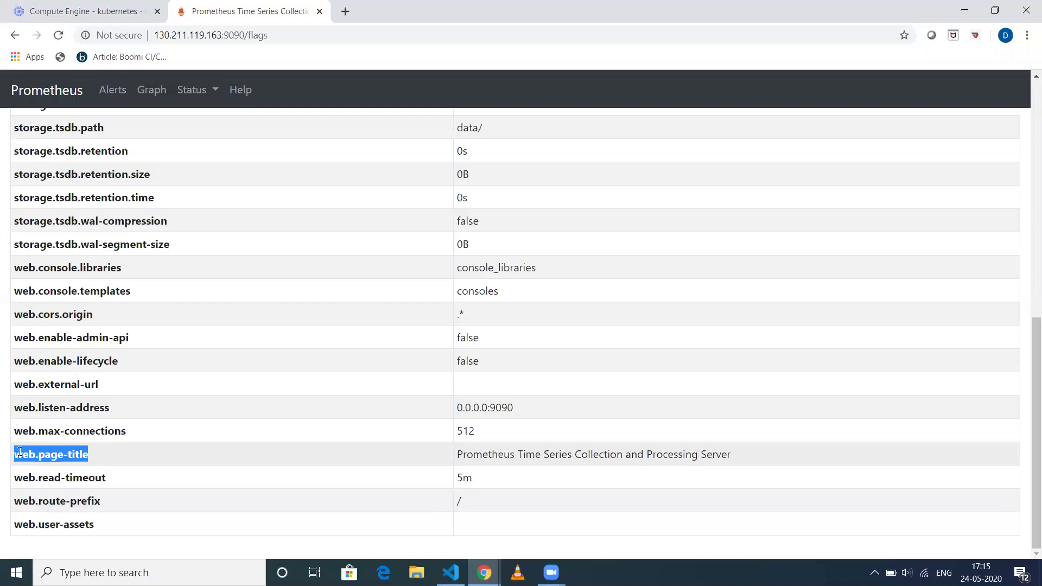
key(alt+Tab)
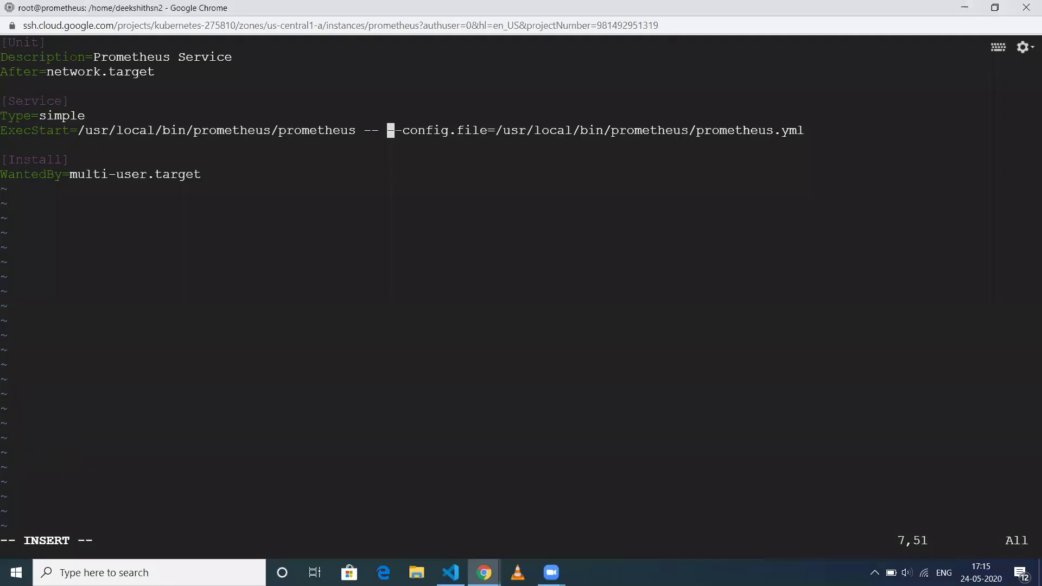
key(BackSpace)
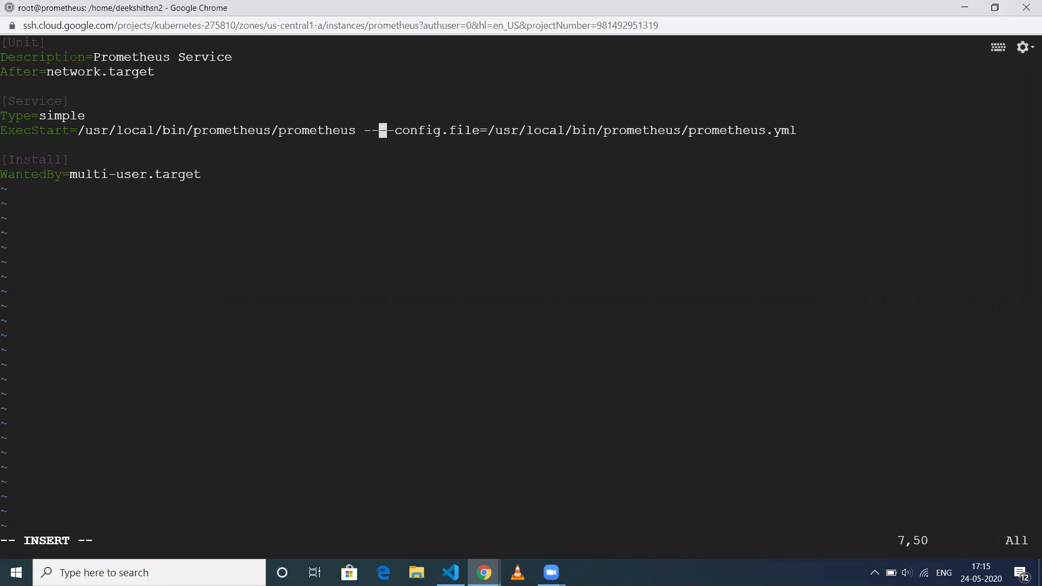
key(ctrl+v)
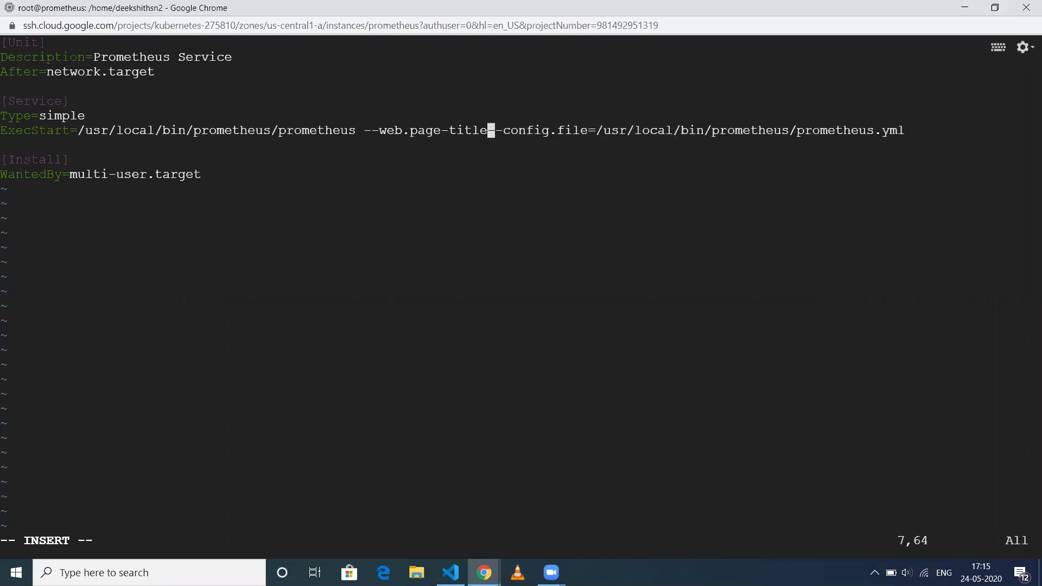
Set the web.page-title flag to prometheus-demo, keeping a space before --config.file
text(=)
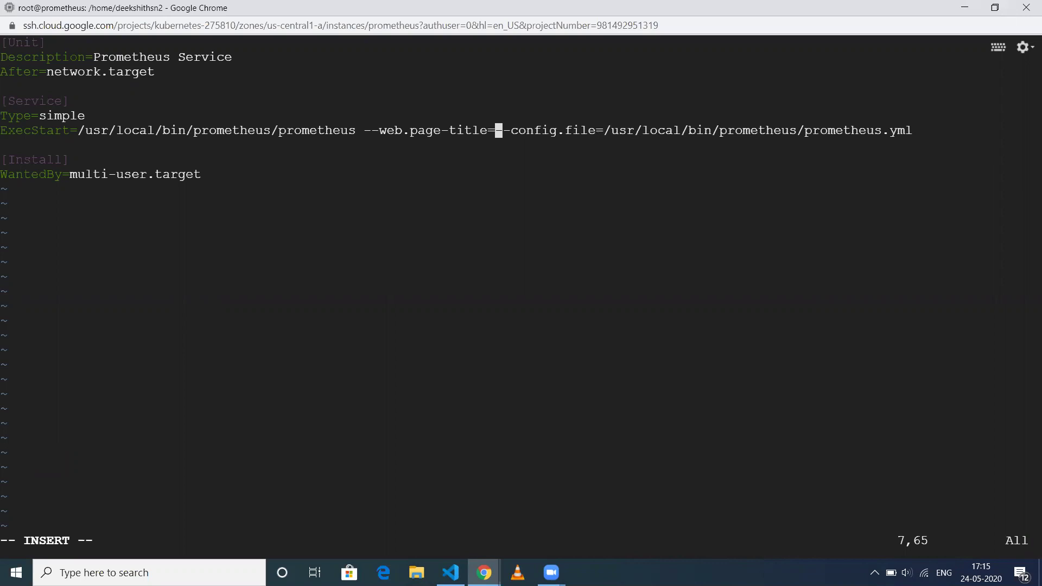
text(prom)
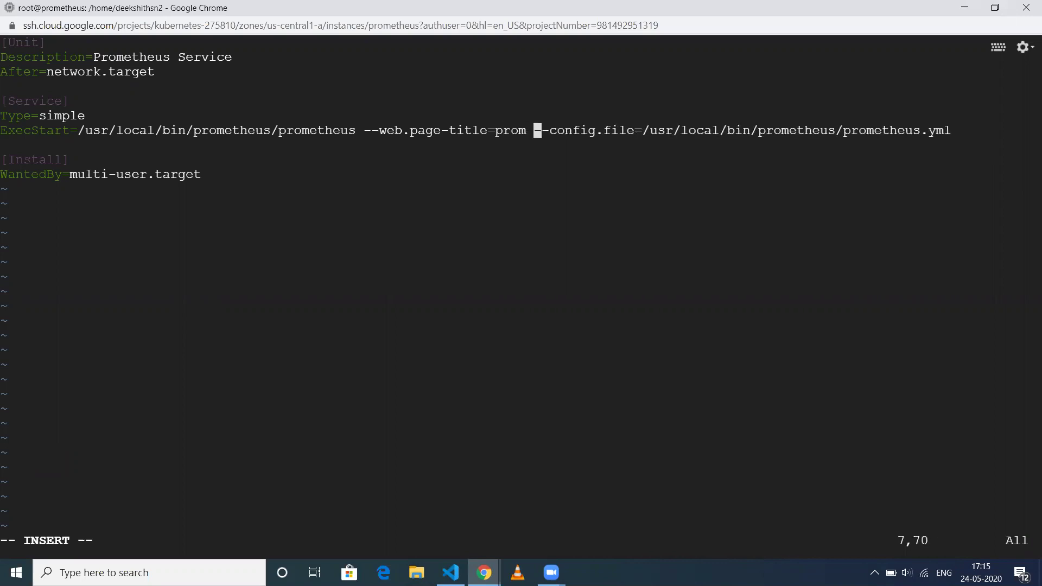
key(BackSpace)
text(etheus)
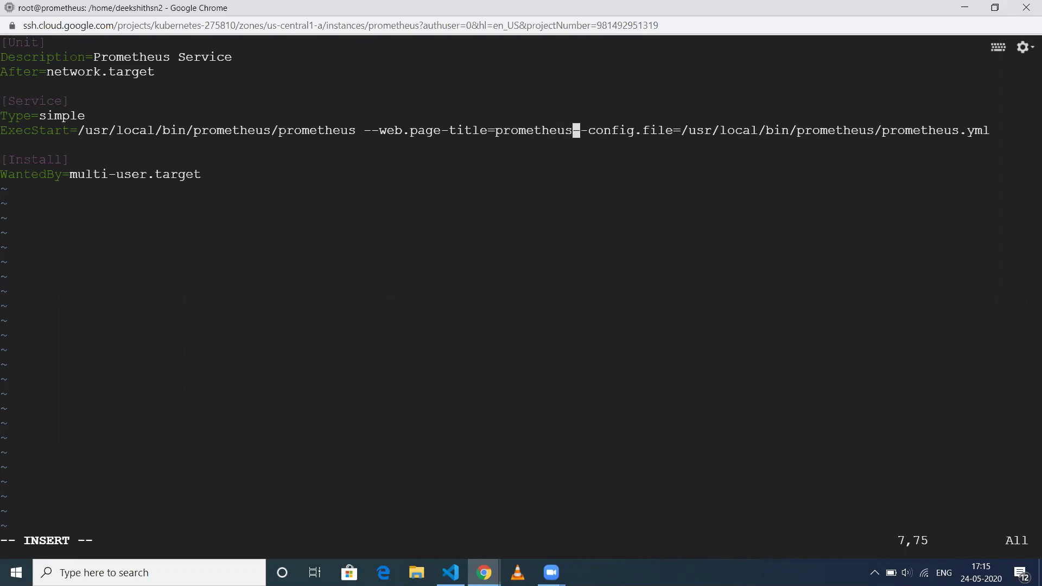
text( de)
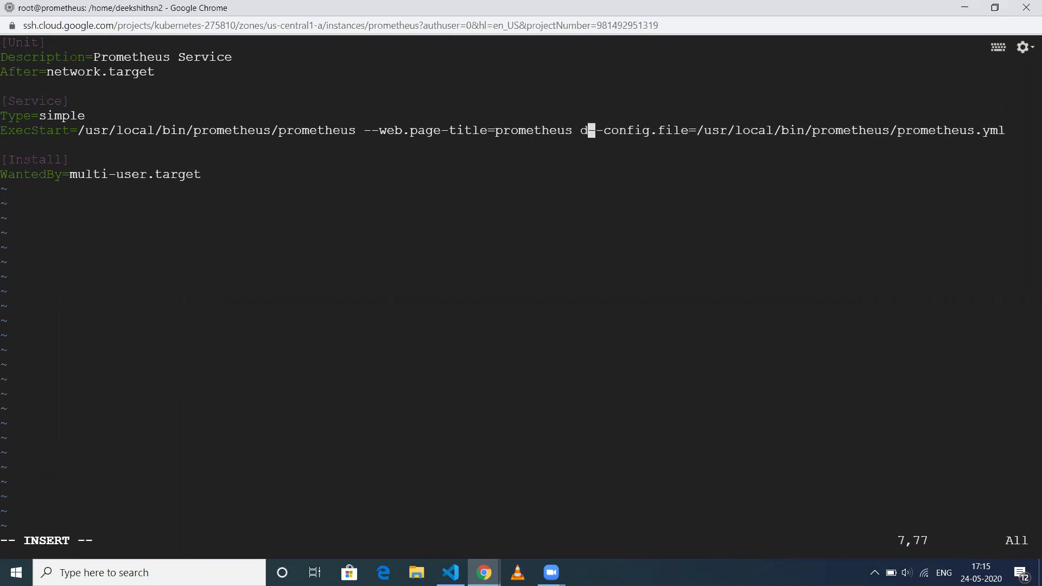
key(BackSpace)
key(BackSpace)
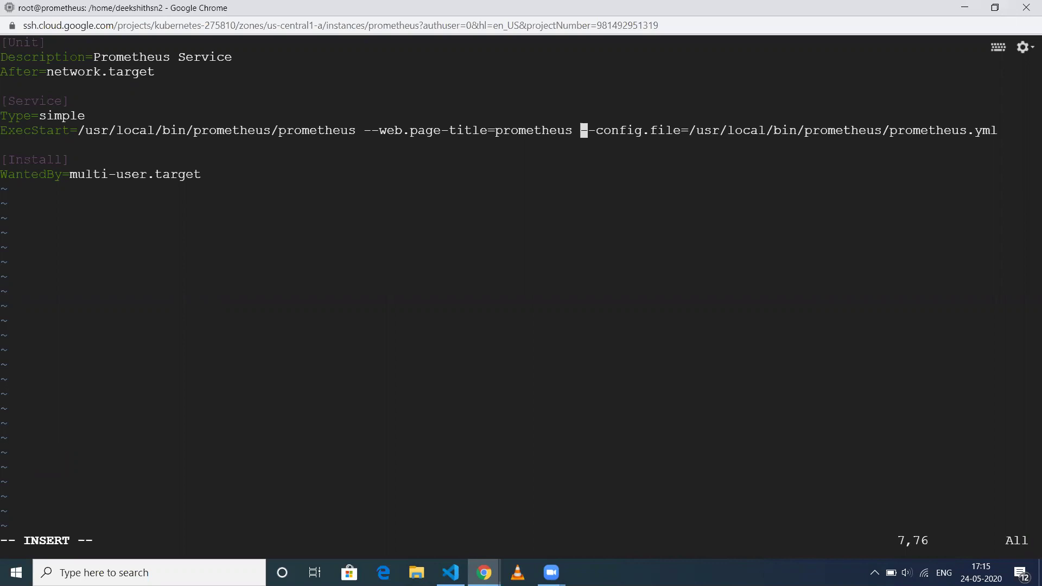
key(BackSpace)
text(-demo)
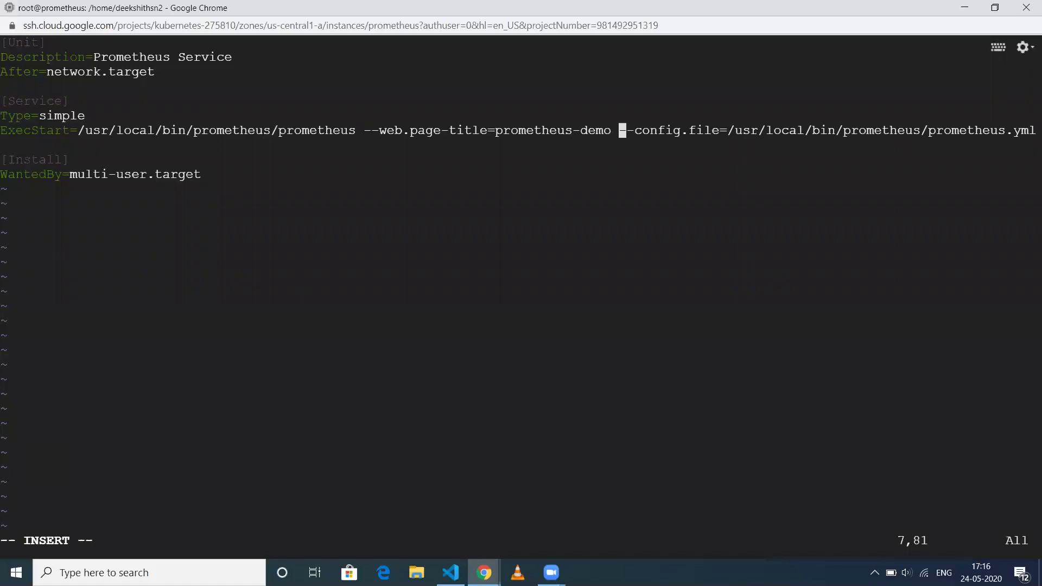
Save the service file, quit vi and list the contents of the current directory
key(Escape)
text(:wq)
key(Return)
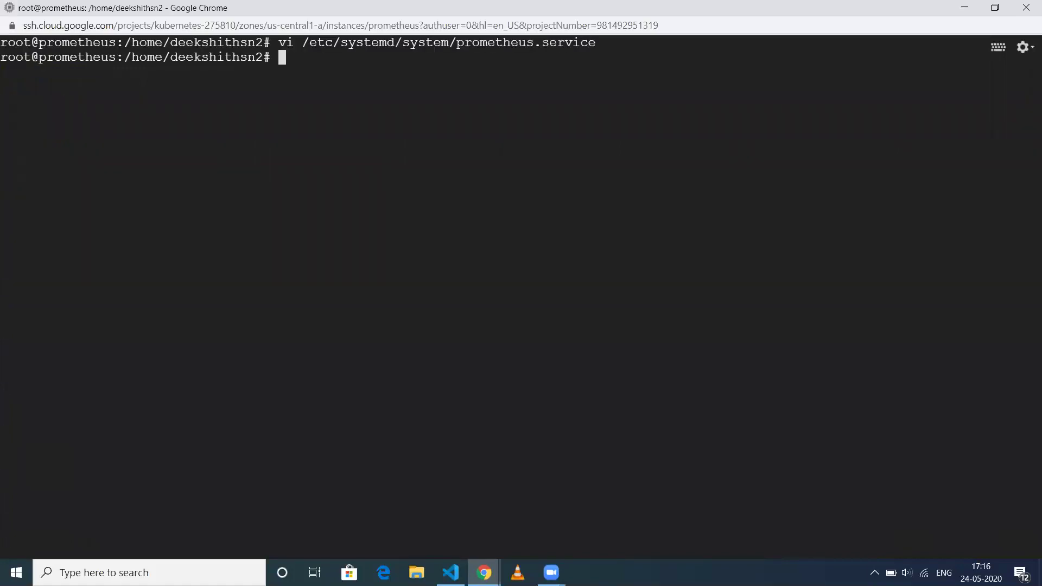
text(ls)
key(Return)
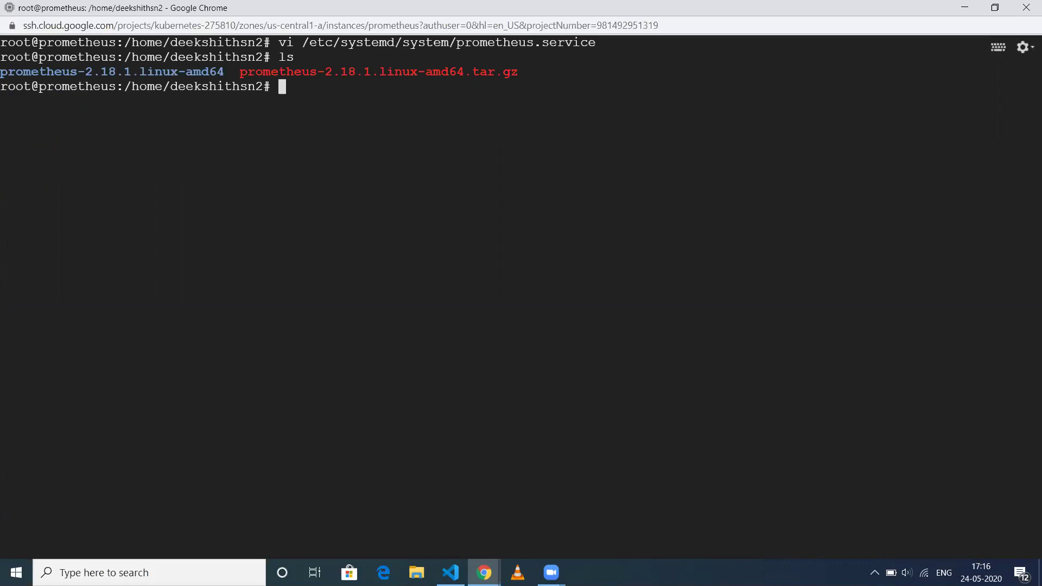
Restart the prometheus service from the shell
text(service prometheus )
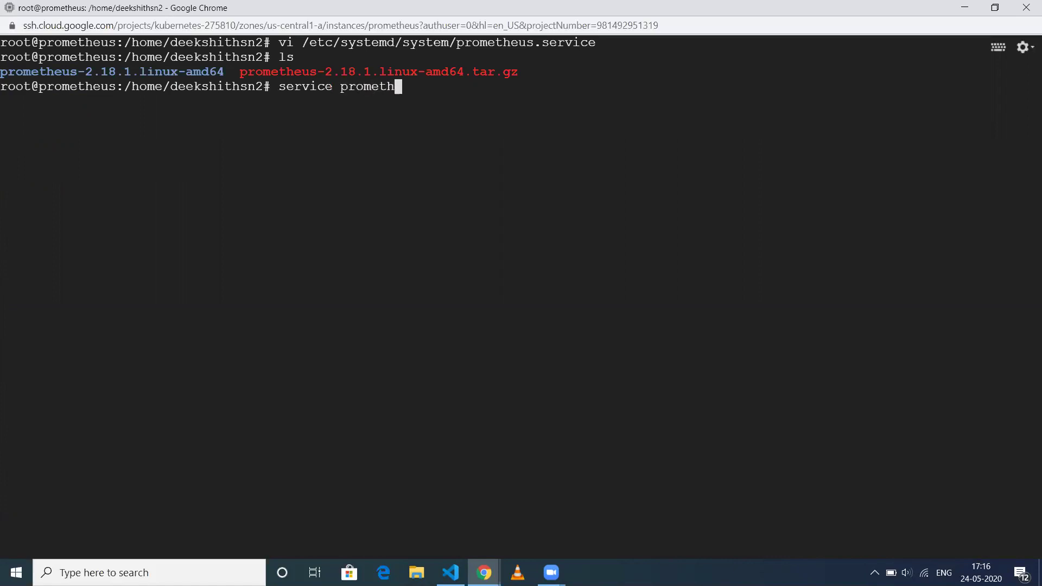
text(restart)
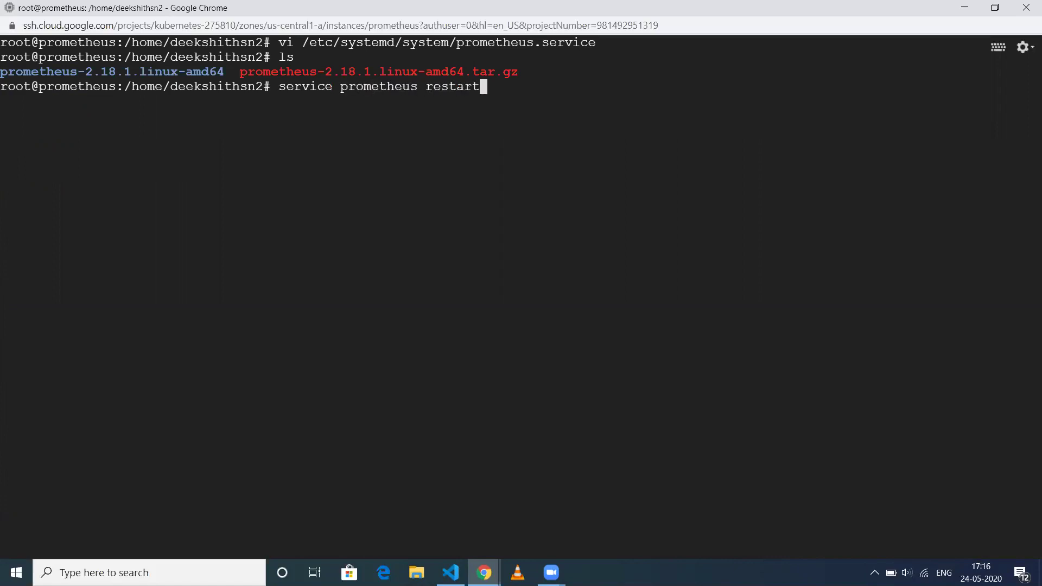
key(Return)
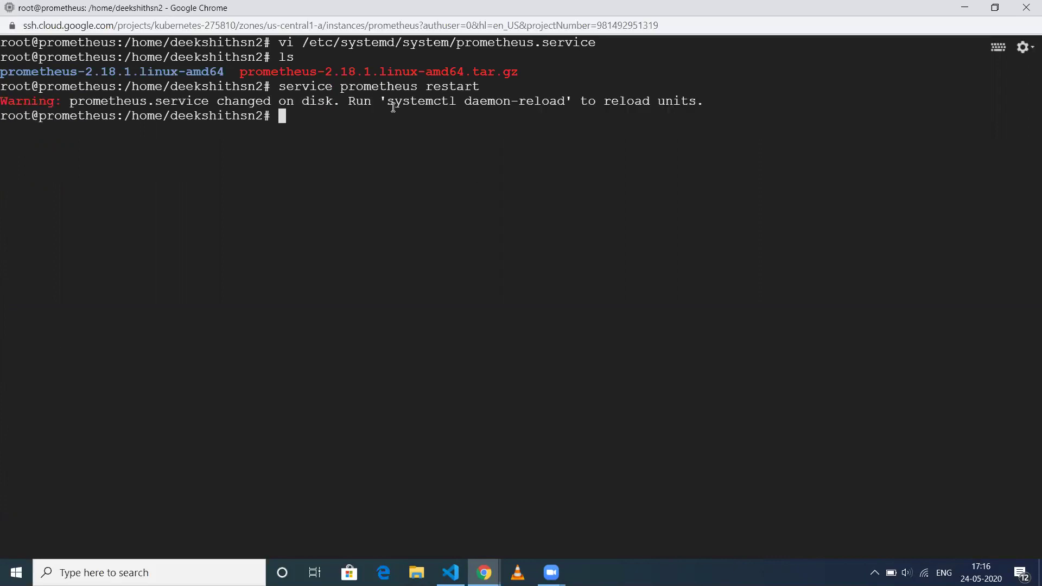
Reload the systemd units with systemctl daemon-reload and restart the prometheus service again
drag(387, 101, 566, 96)
text(systemctl daemon-reload)
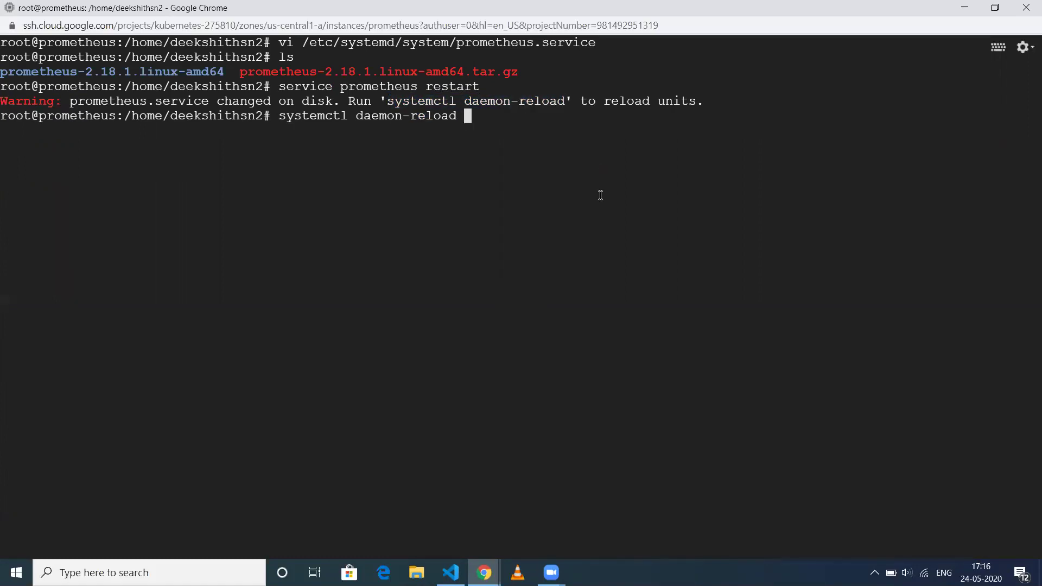
key(Return)
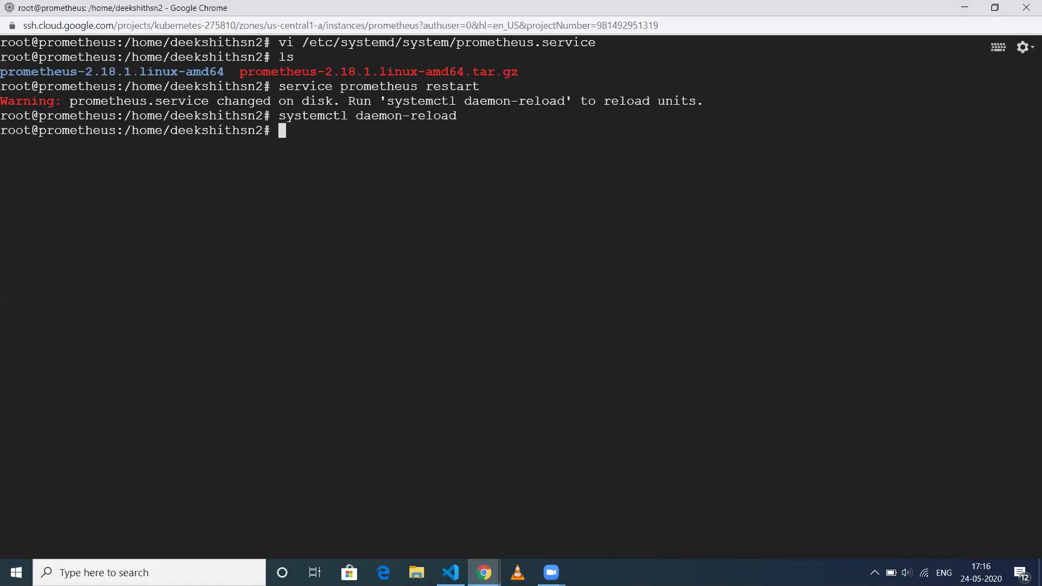
key(Up)
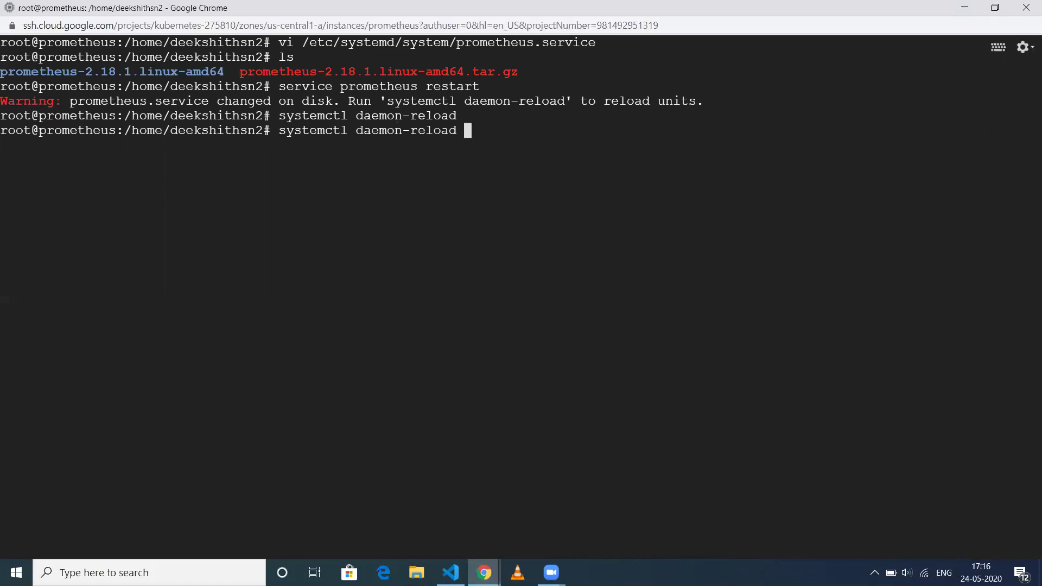
key(Up)
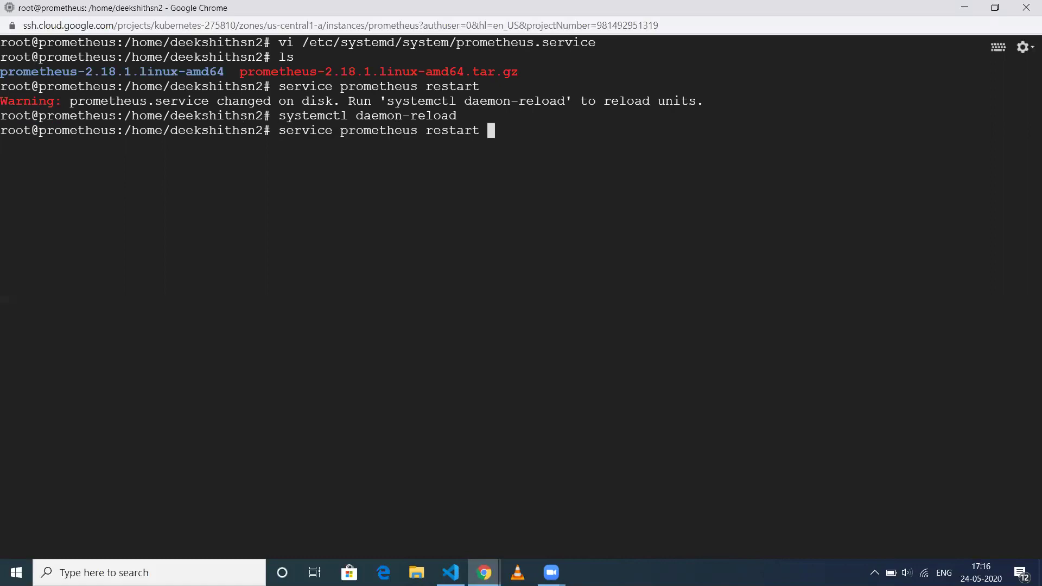
key(Return)
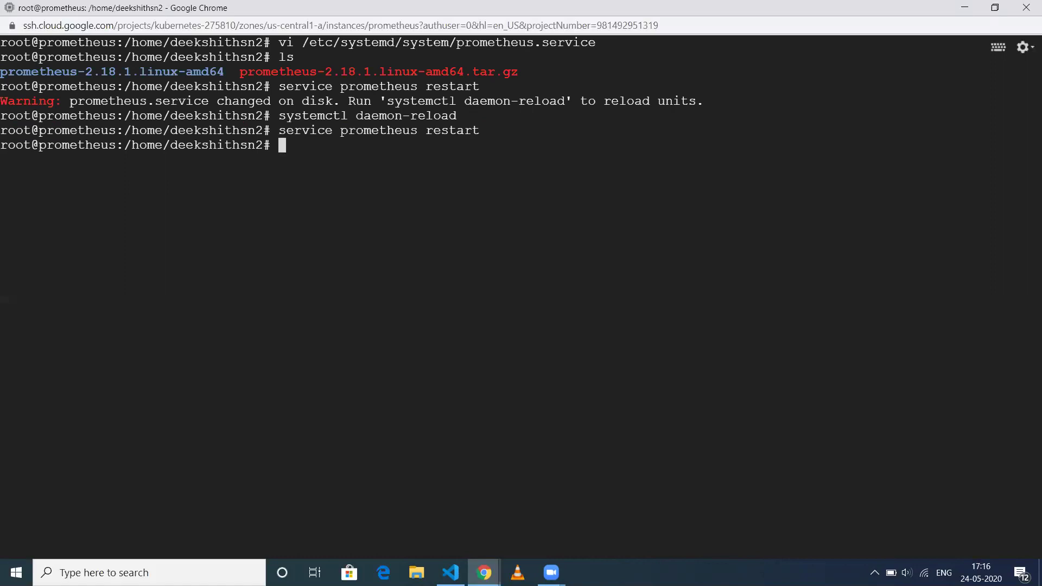
Try to query the service status under the name promestheus by reworking the previous restart command
key(Up)
key(BackSpace)
key(BackSpace)
key(BackSpace)
key(BackSpace)
key(BackSpace)
key(BackSpace)
key(BackSpace)
key(BackSpace)
key(BackSpace)
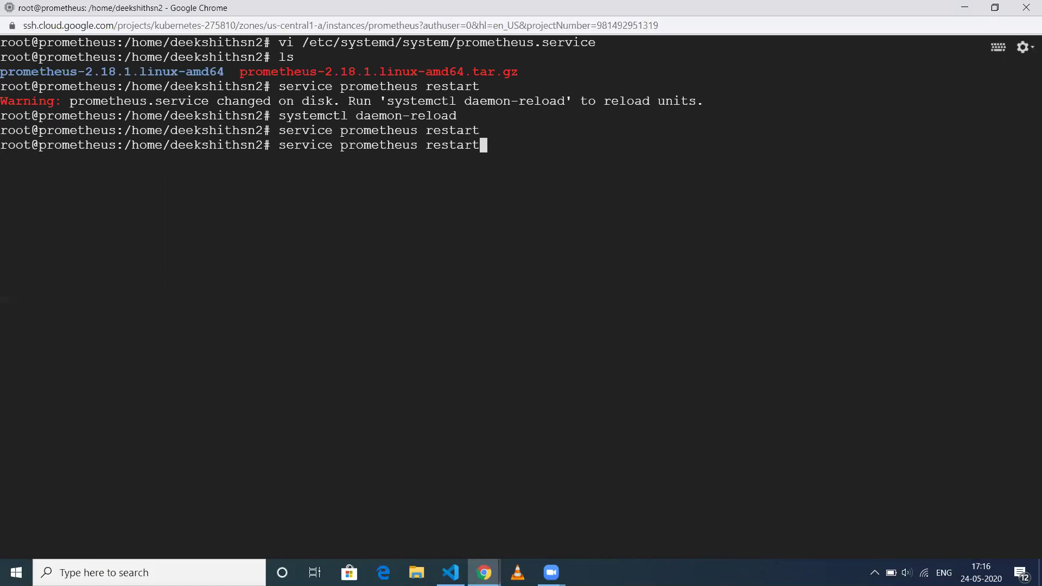
key(BackSpace)
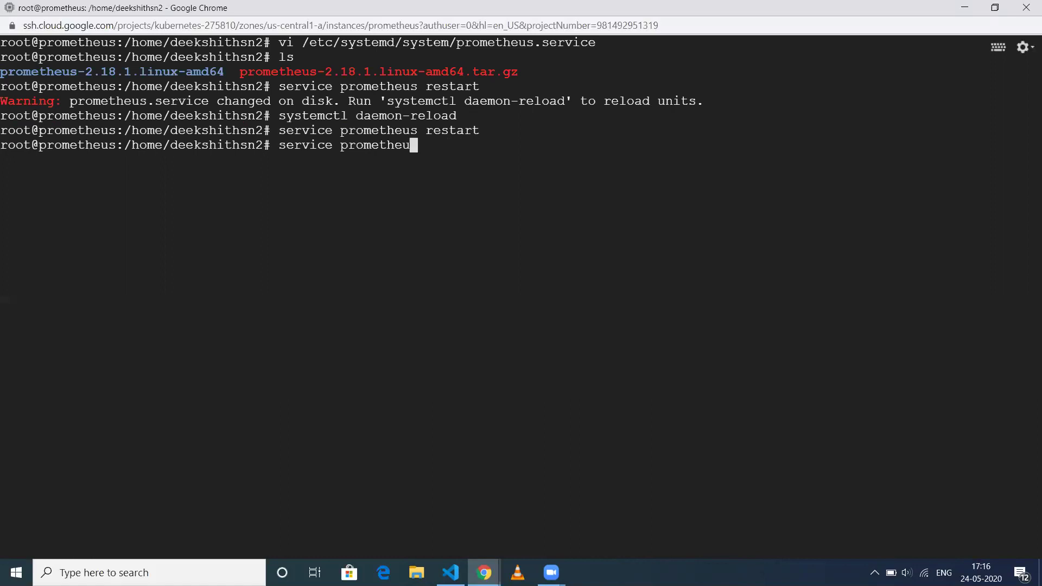
key(BackSpace)
key(BackSpace)
key(BackSpace)
key(BackSpace)
text(s status)
key(Left)
key(Left)
key(Left)
key(Left)
key(Left)
key(Left)
key(Left)
key(Left)
text(r)
key(BackSpace)
text(theus)
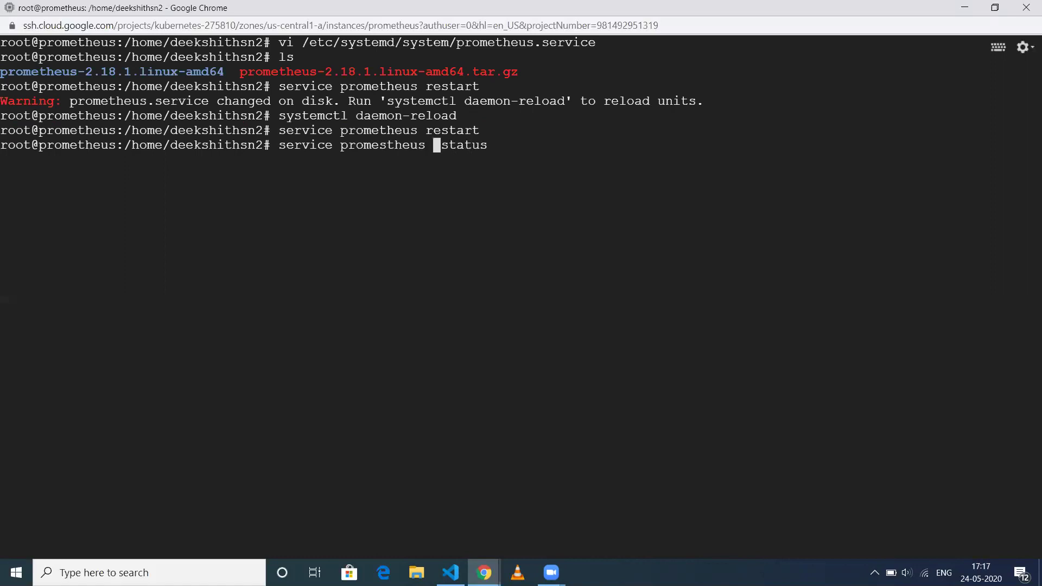
key(Return)
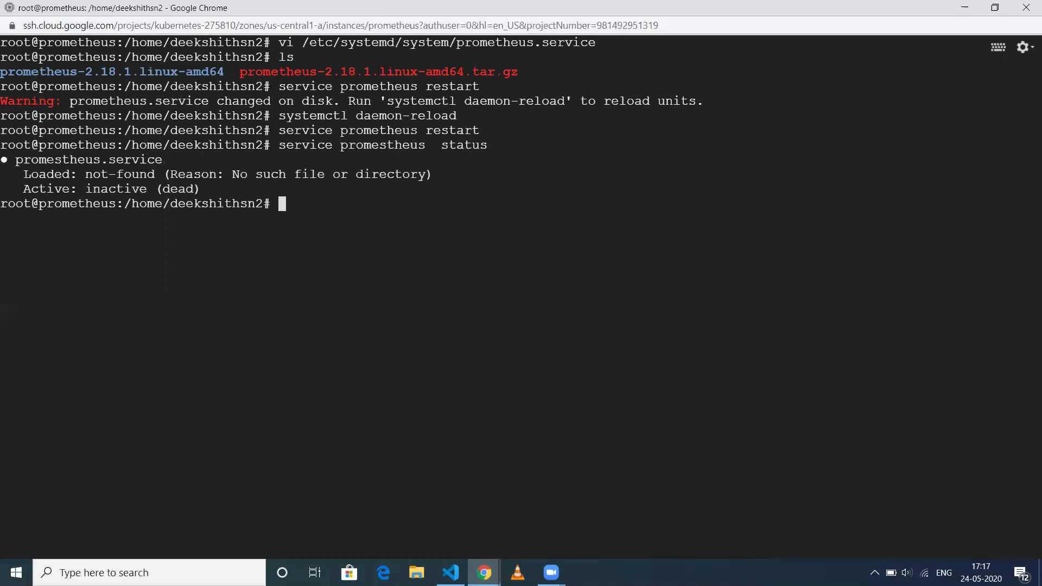
Correct the service name to prometheus in the recalled status command and run it
key(Up)
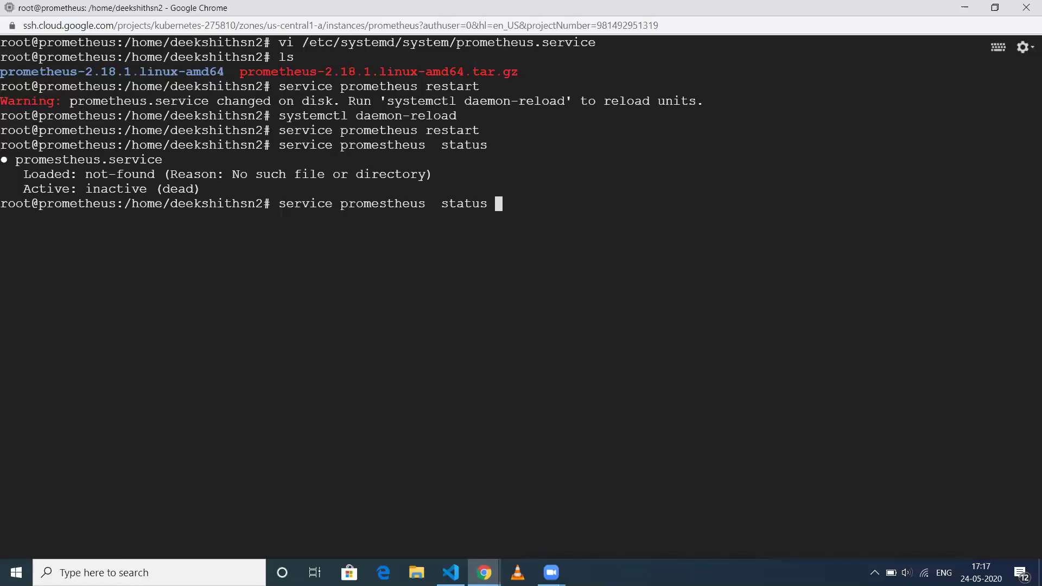
key(Left)
key(Left)
key(Left)
key(Left)
key(Left)
key(Left)
key(Left)
key(Left)
key(Left)
key(Left)
key(Left)
key(Left)
key(Left)
key(BackSpace)
key(Return)
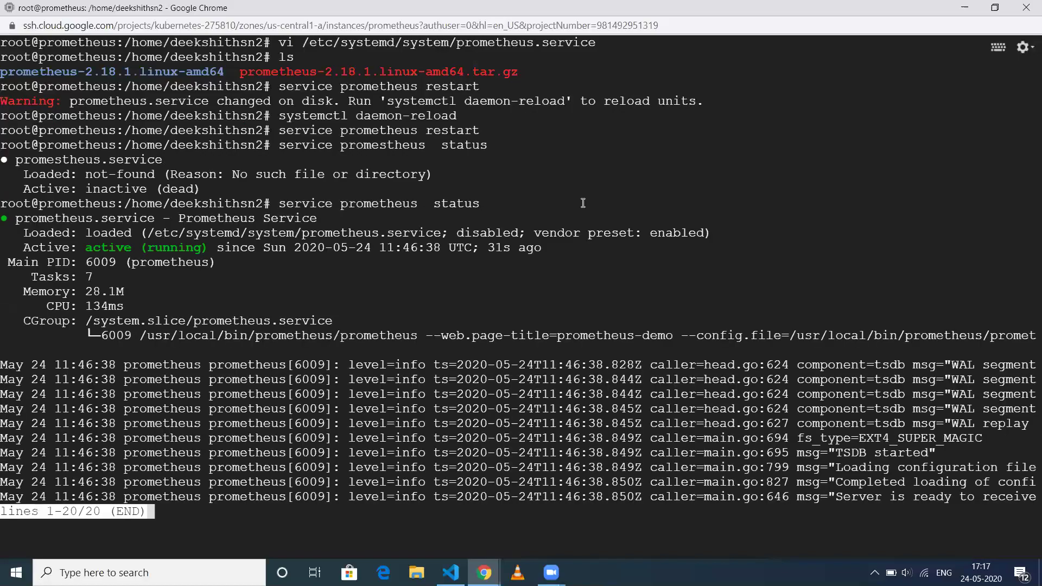
Switch to the Chrome window with Prometheus, reload the flags page and check the value of web.page-title
key(alt+Tab)
click(58, 36)
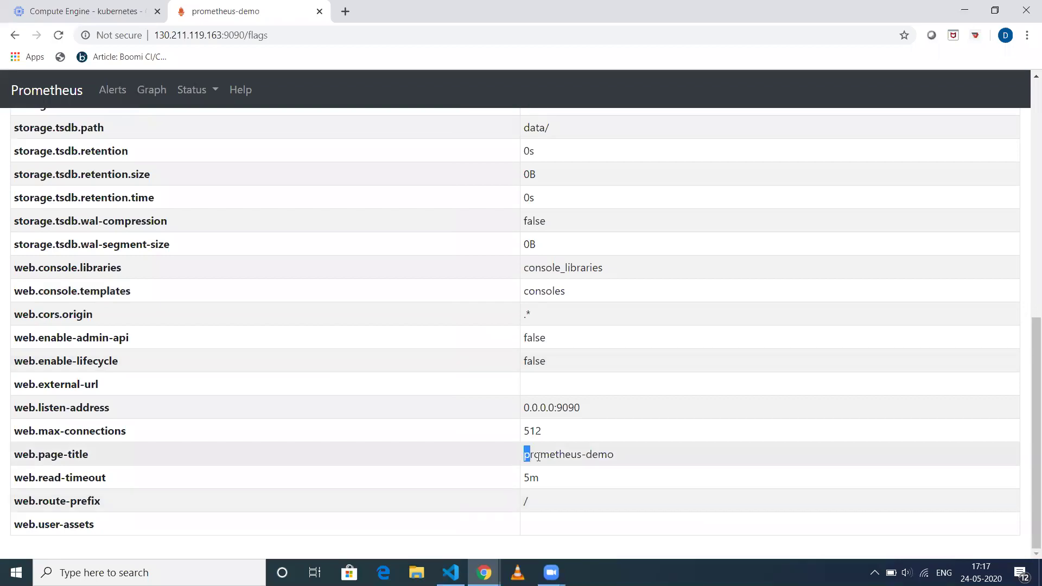
drag(525, 455, 632, 460)
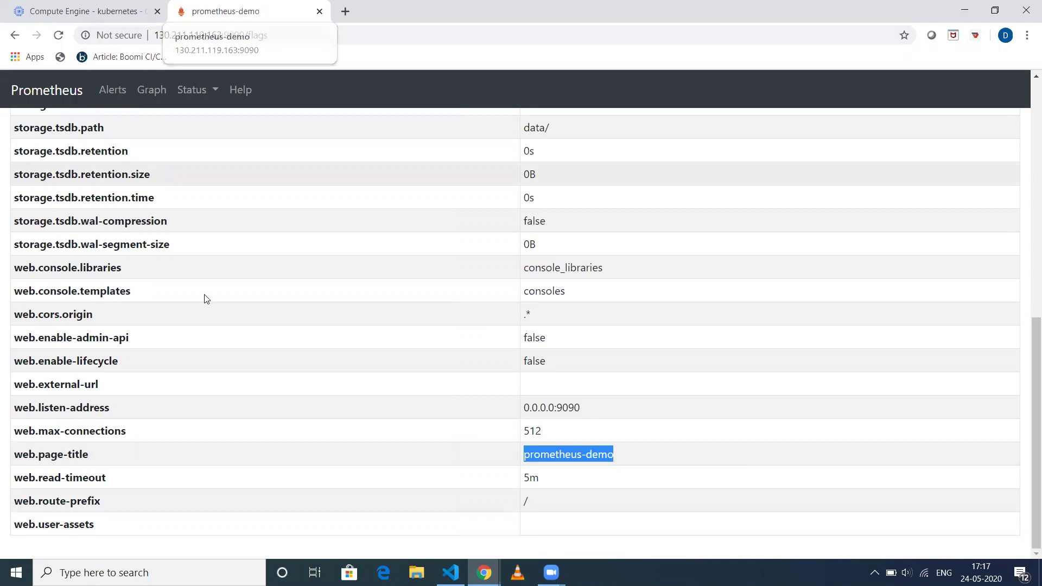
scroll(221, 293, up, 5)
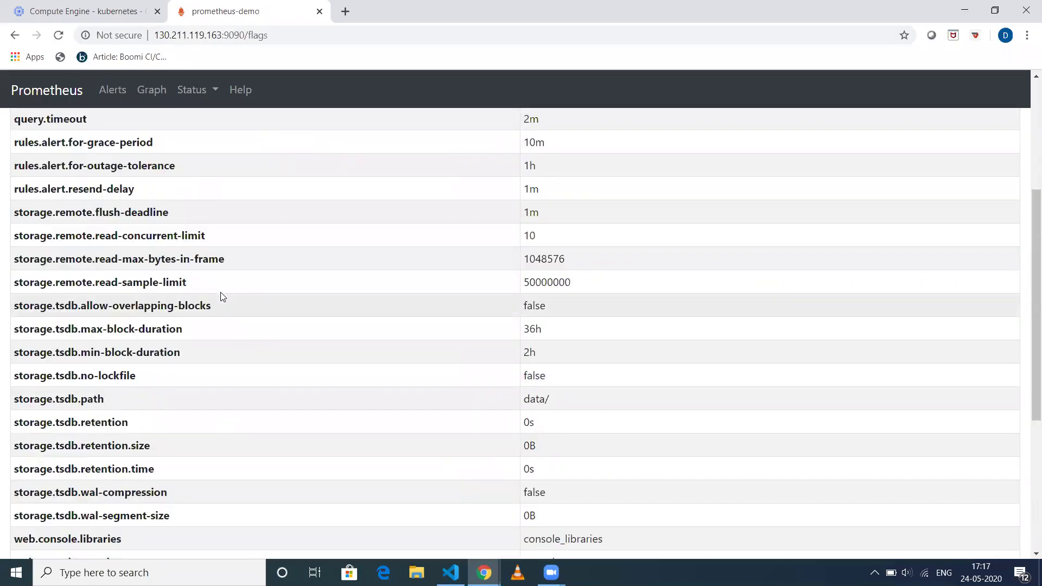
Open the server's Configuration page and examine the YAML, especially the prometheus job's metrics path and static target
click(217, 92)
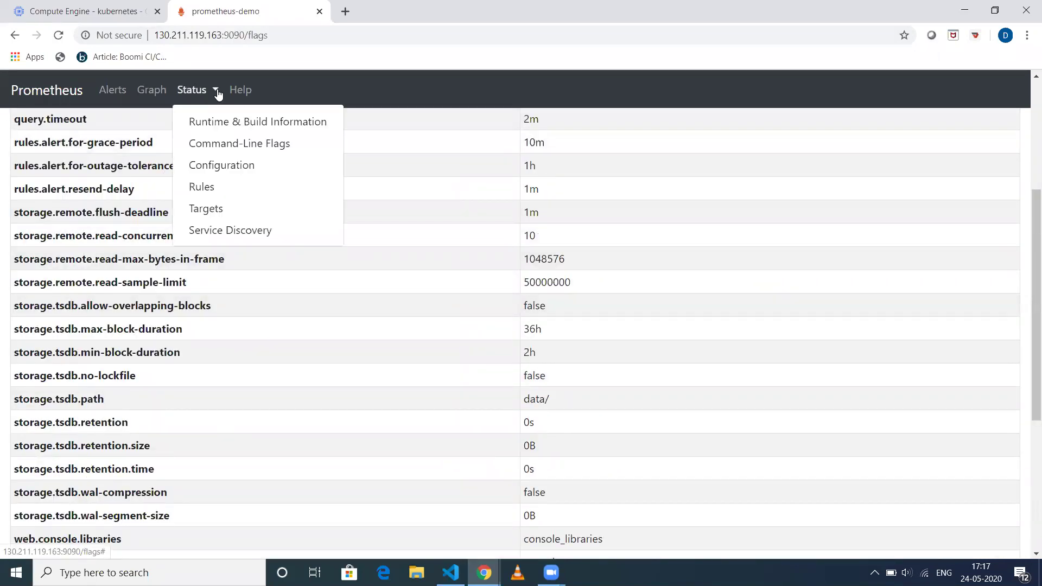
click(235, 165)
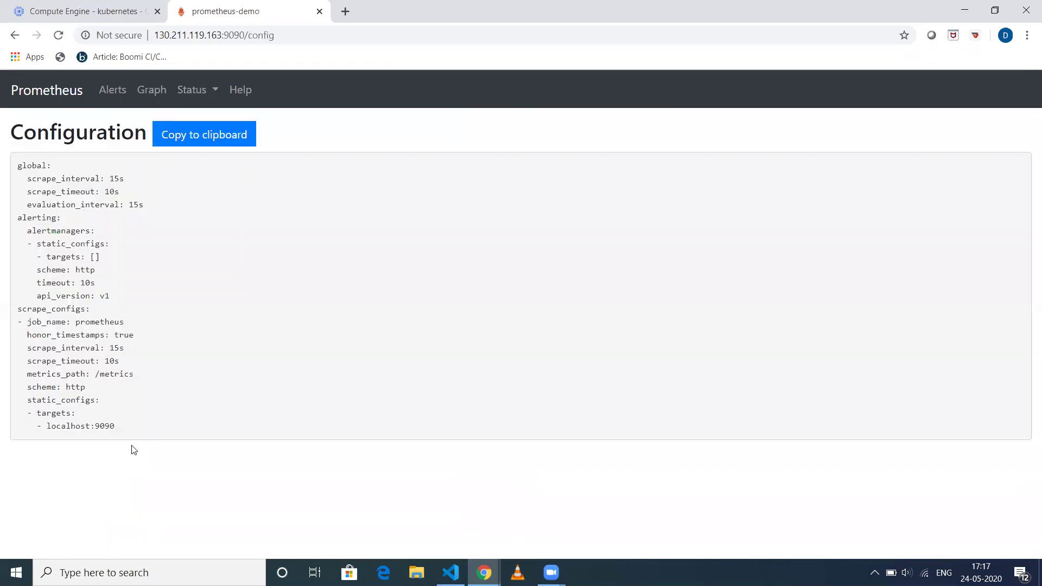
drag(135, 431, 16, 155)
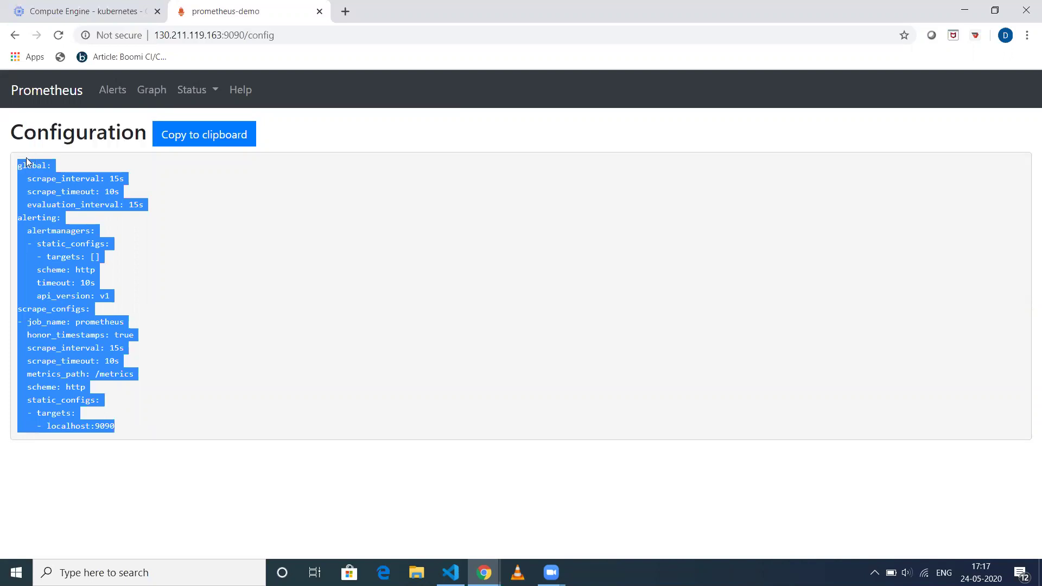
click(34, 344)
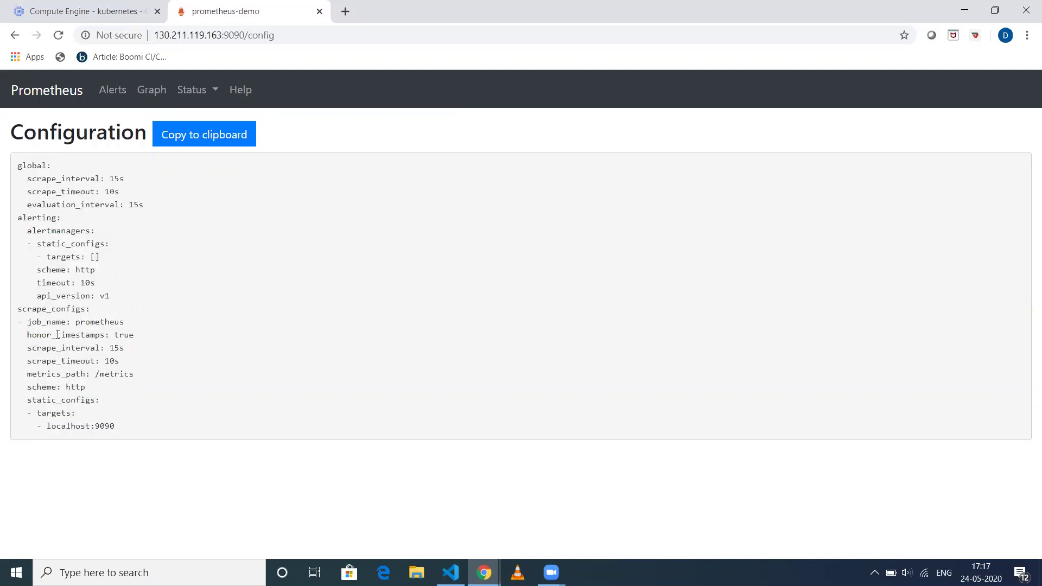
drag(20, 320, 42, 337)
click(65, 345)
drag(121, 429, 23, 378)
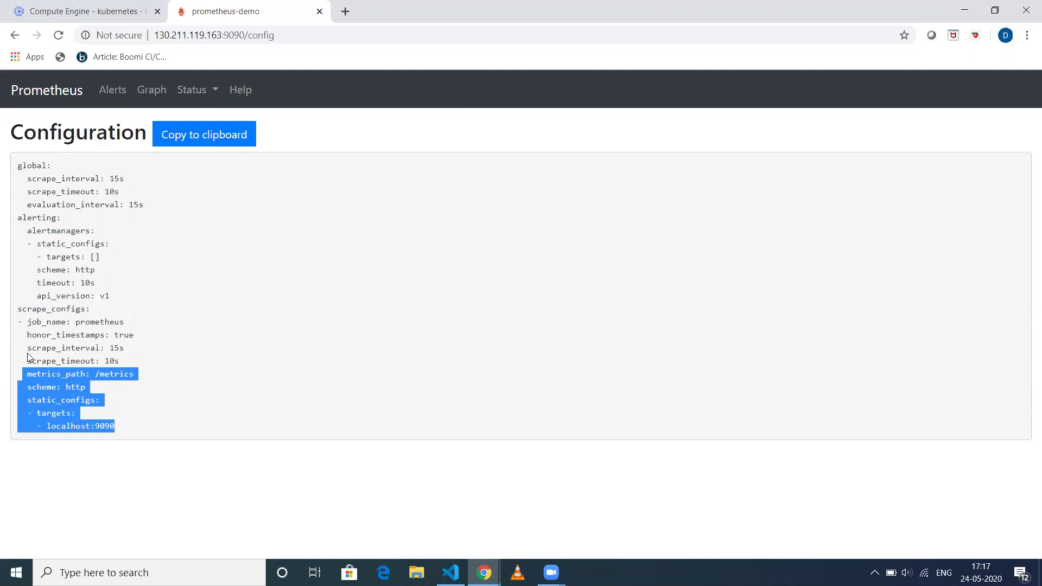
Execute the go_memstats_heap_idle_bytes metric query on the Prometheus graph page and return to the Configuration page
click(66, 91)
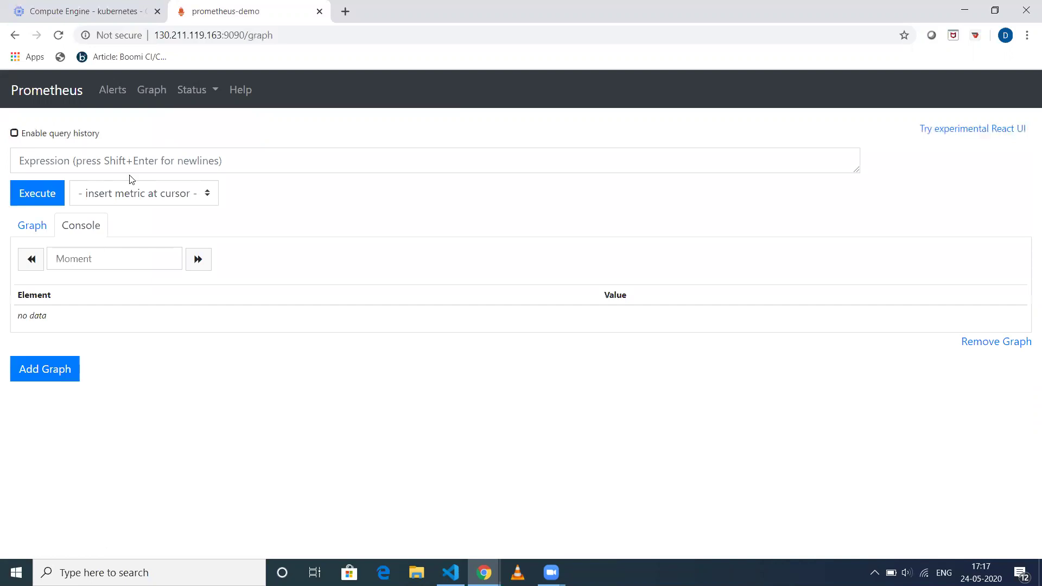
click(127, 200)
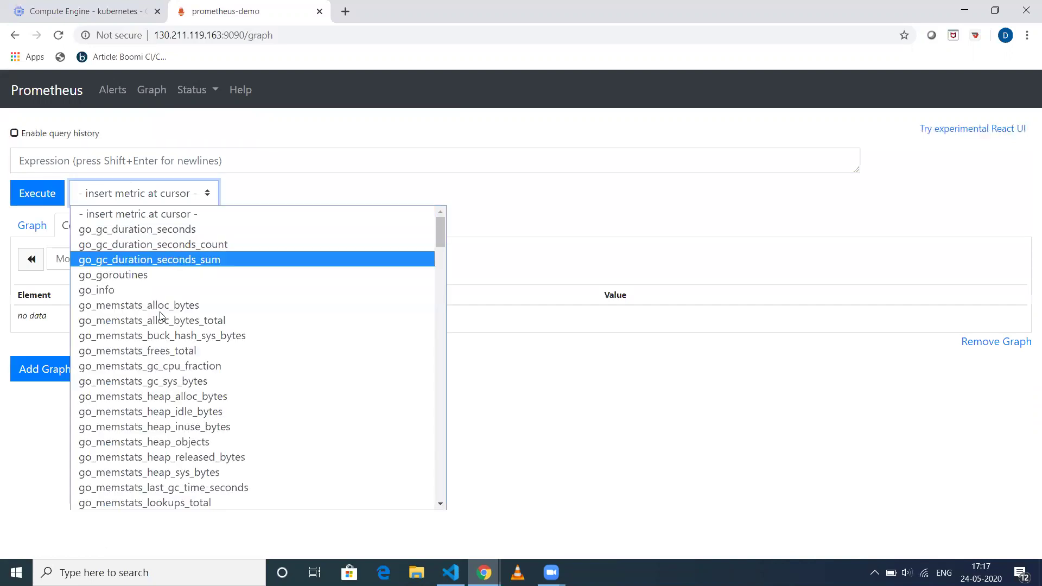
click(174, 412)
click(35, 201)
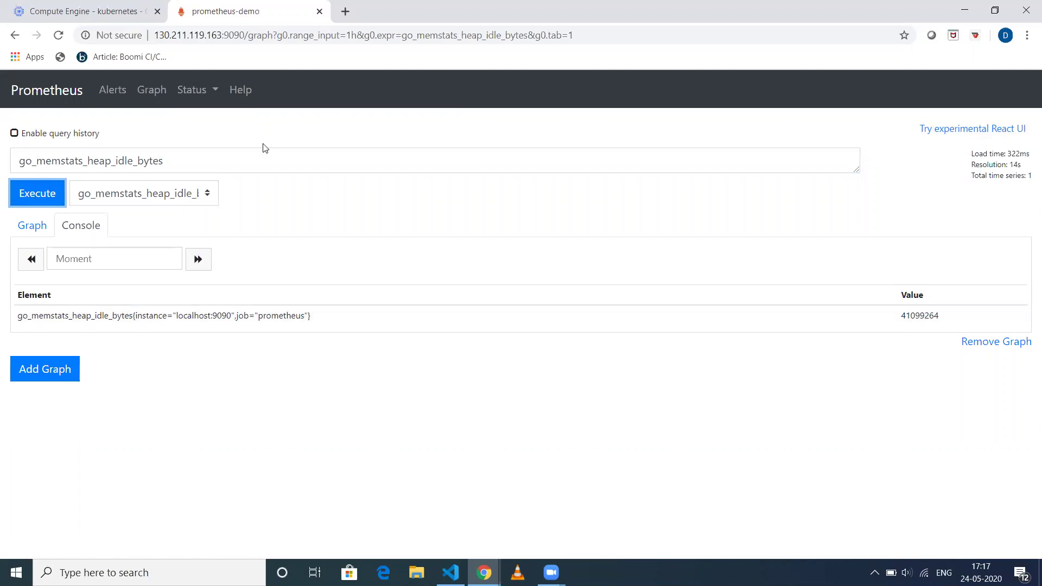
click(207, 97)
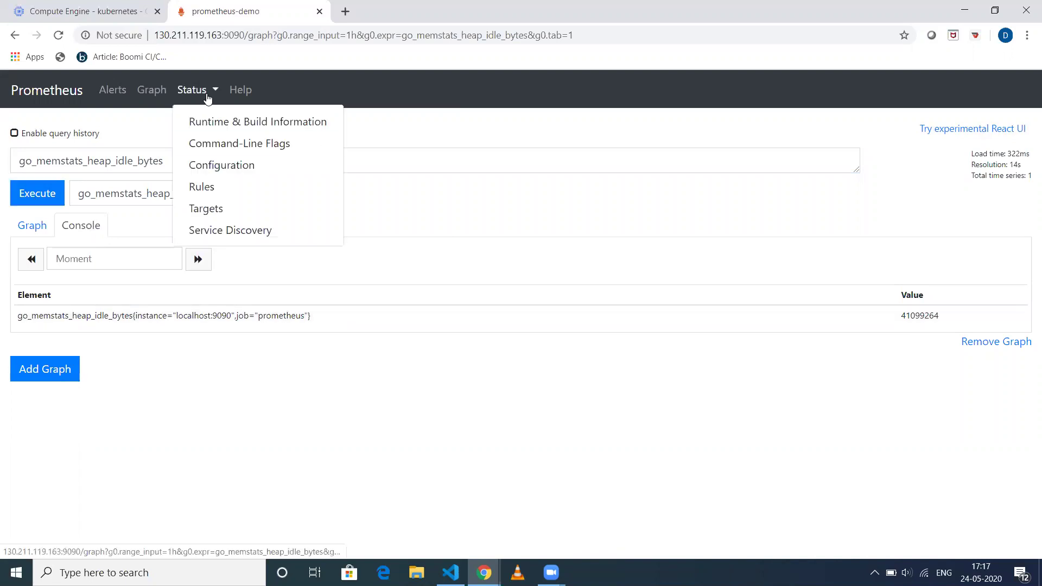
click(227, 170)
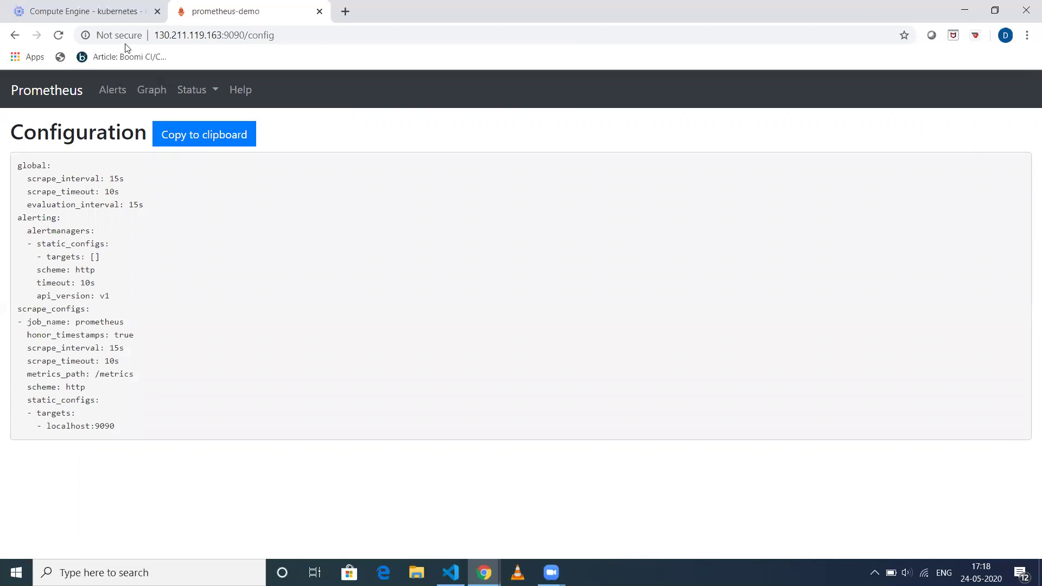
Copy the prometheus VM's external IP from the Google Cloud console, open it with :9090/metrics in a new browser tab and browse the raw metrics
click(122, 17)
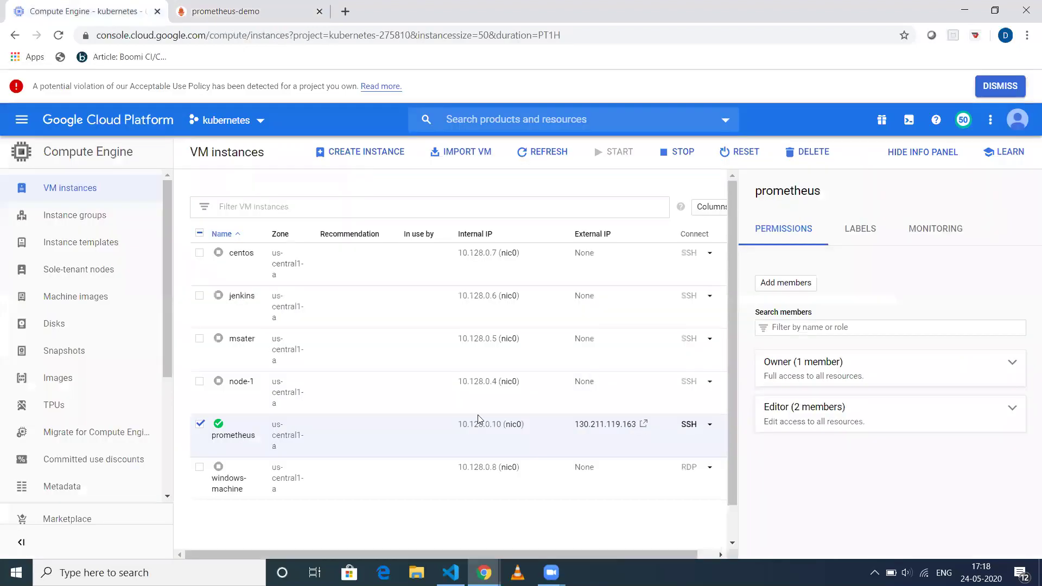
click(661, 427)
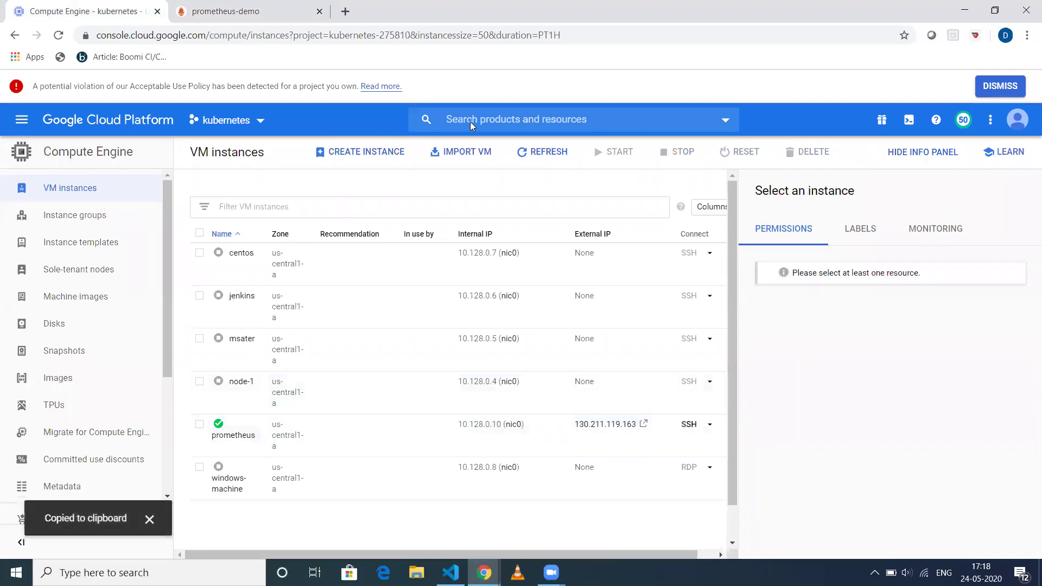
key(ctrl+t)
key(ctrl+v)
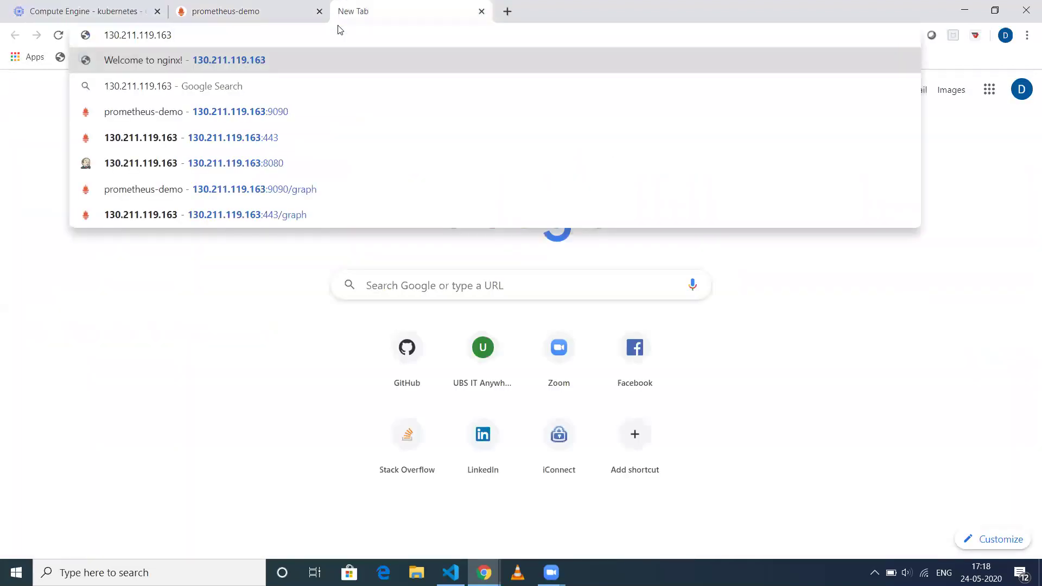
text(:9090)
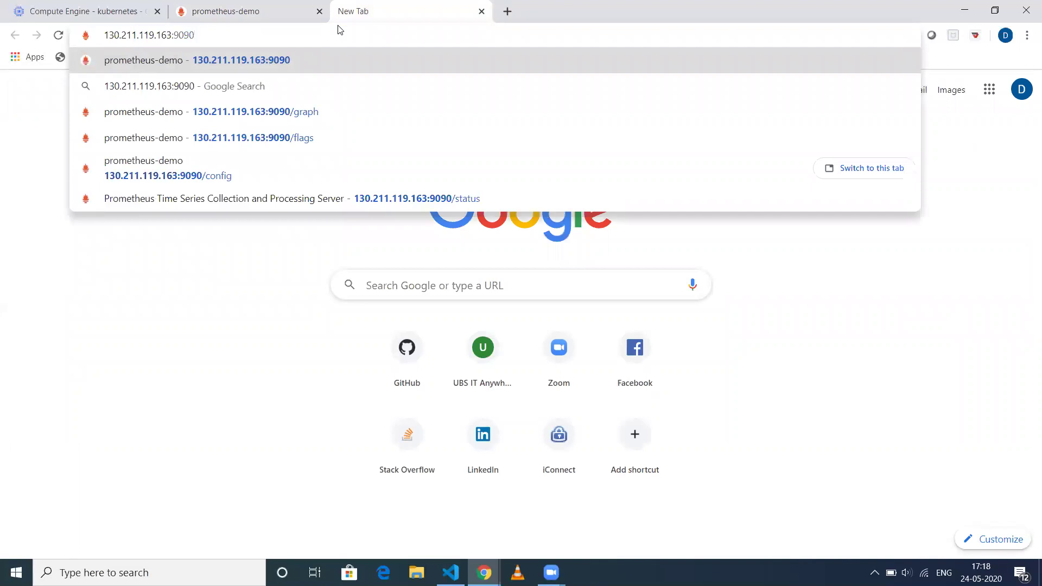
text(/met)
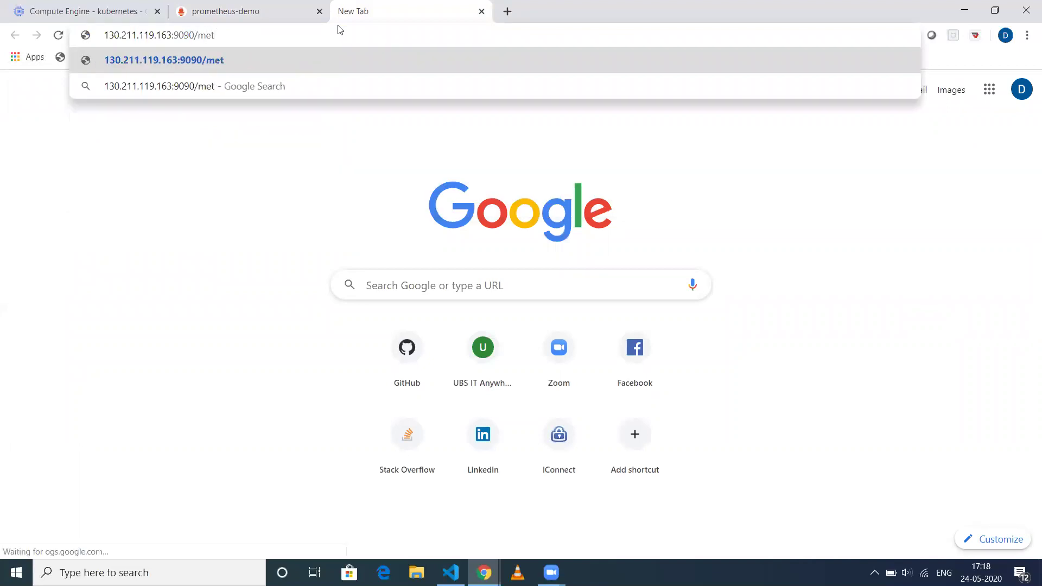
text(rics)
key(Return)
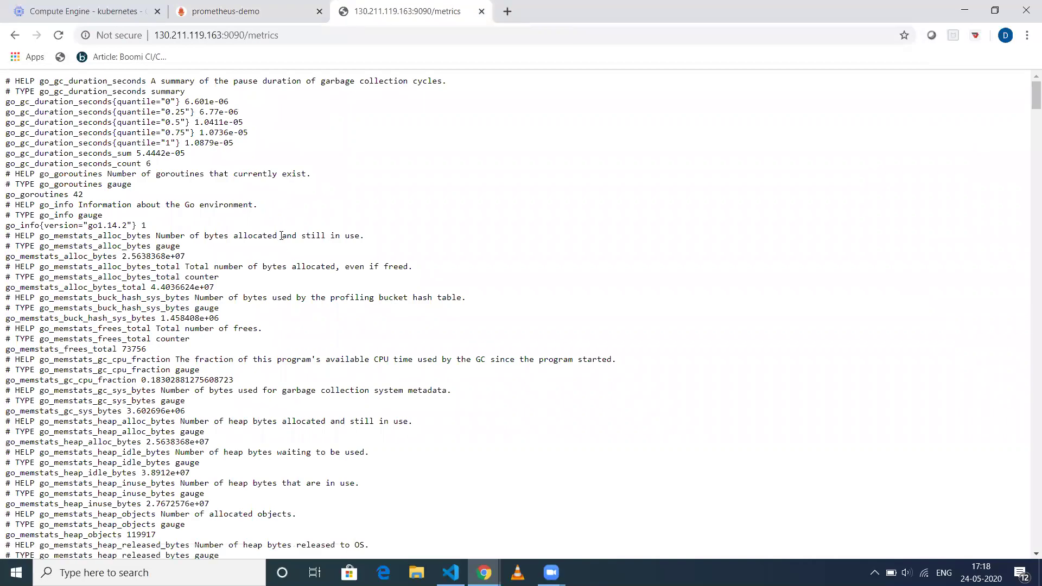
scroll(163, 252, down, 1)
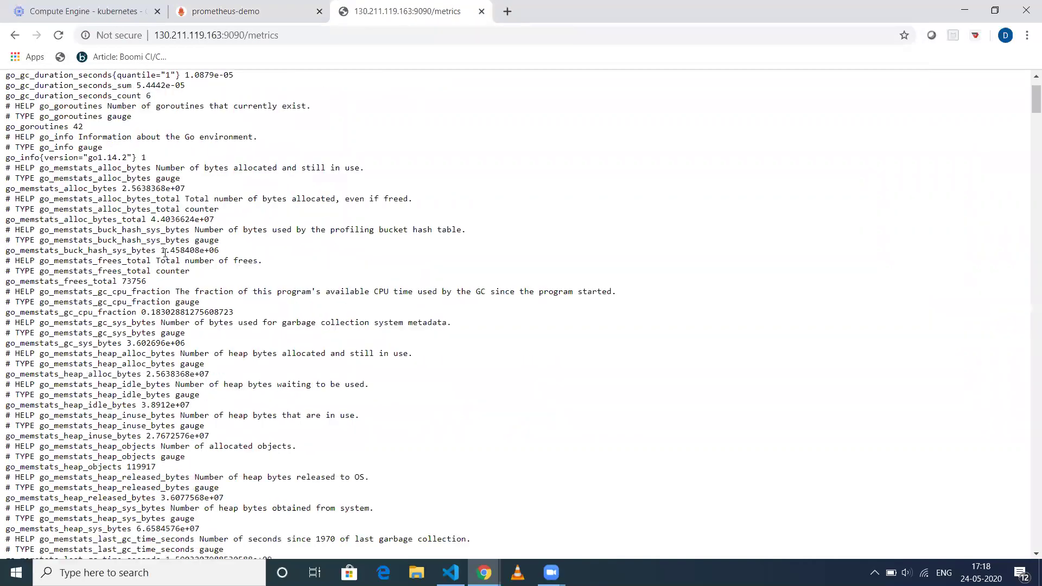
scroll(148, 175, down, 12)
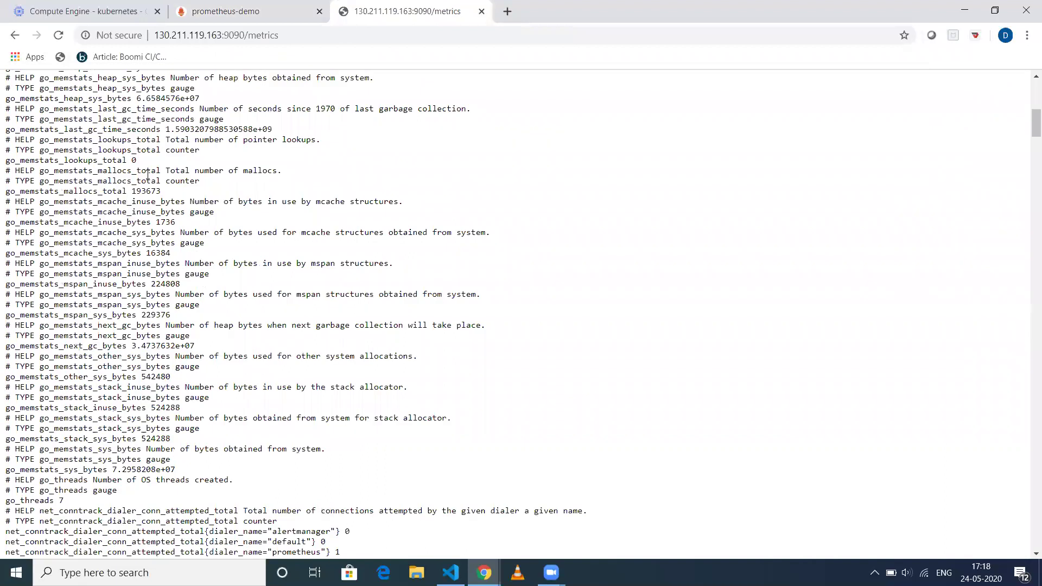
Return to the Prometheus Configuration page, copy the configuration and highlight the full YAML from global to the localhost:9090 target
click(210, 12)
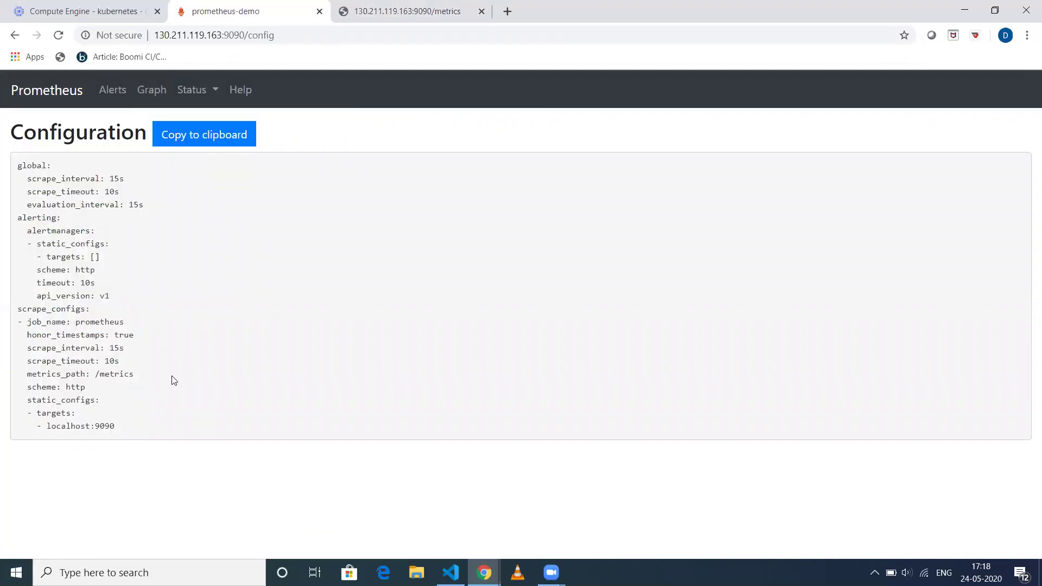
click(175, 134)
drag(132, 431, 16, 155)
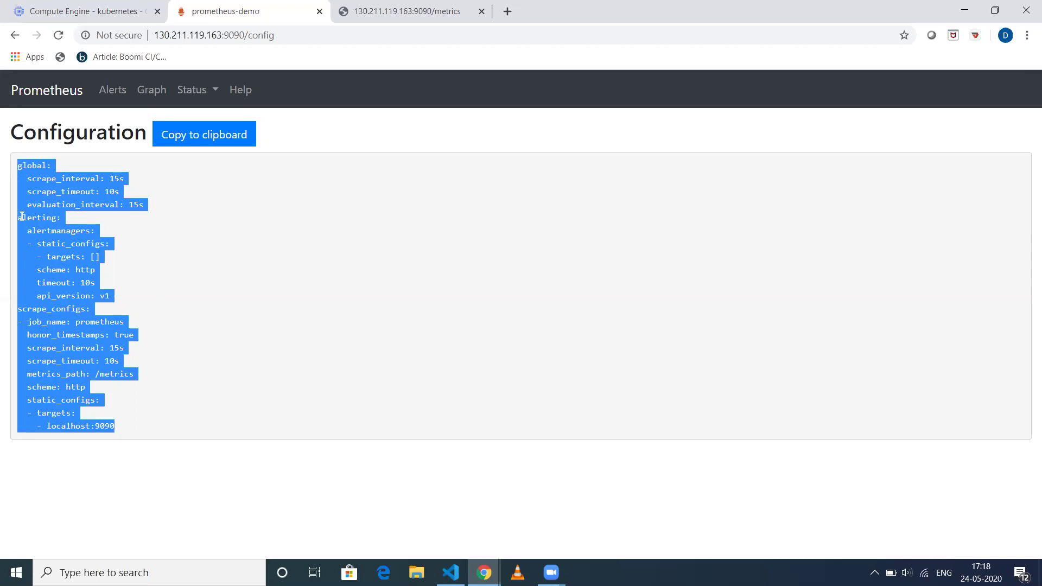
View the server's Rules, Targets and Service Discovery status pages in turn
click(202, 90)
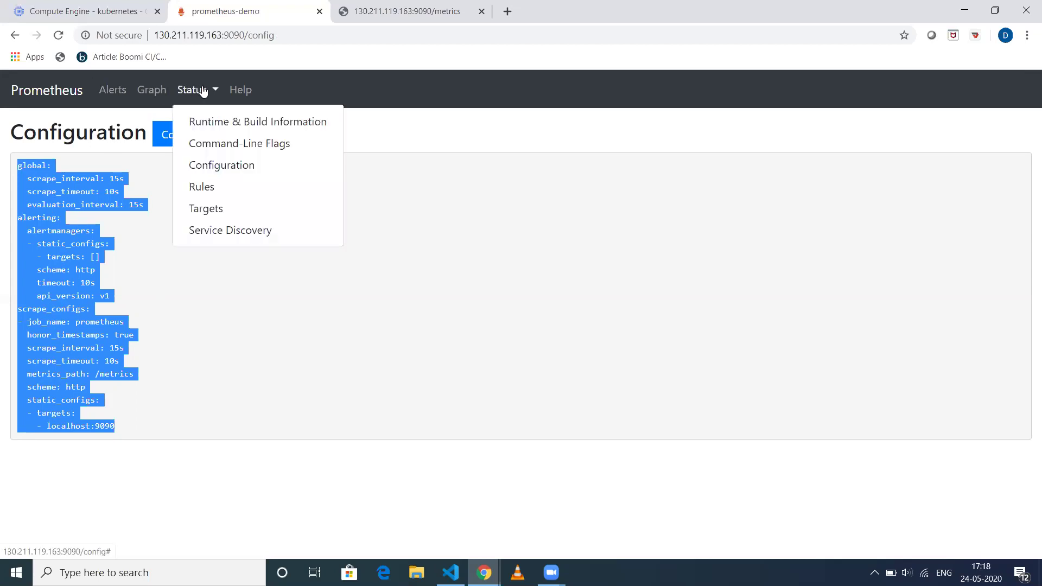
click(221, 188)
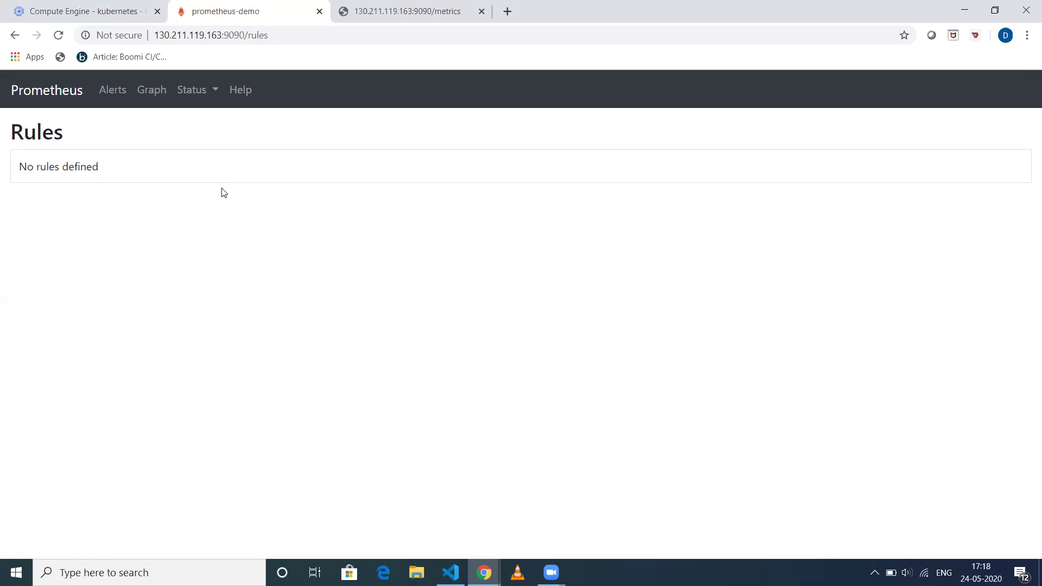
click(203, 96)
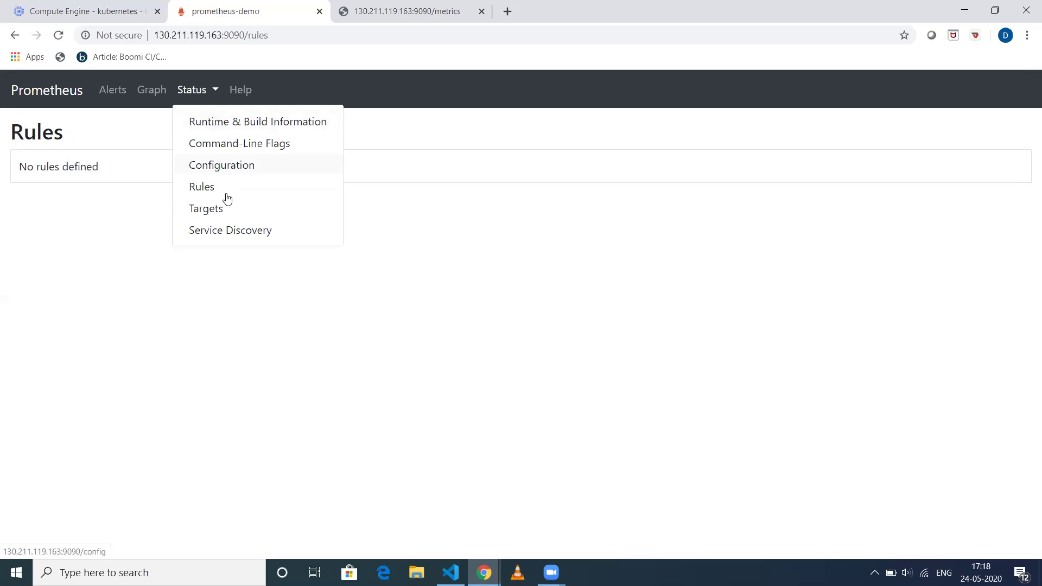
click(224, 207)
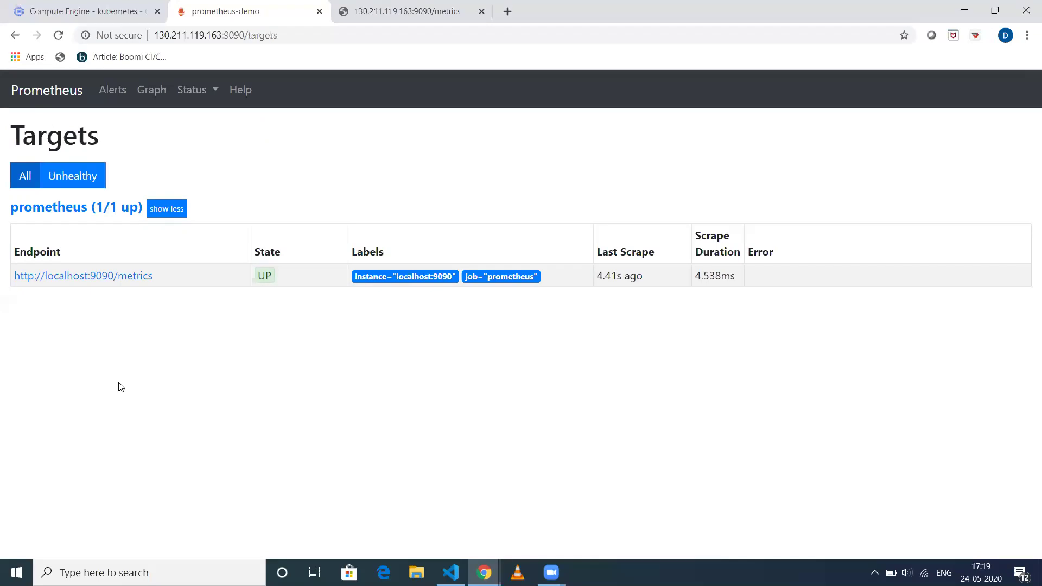
click(215, 89)
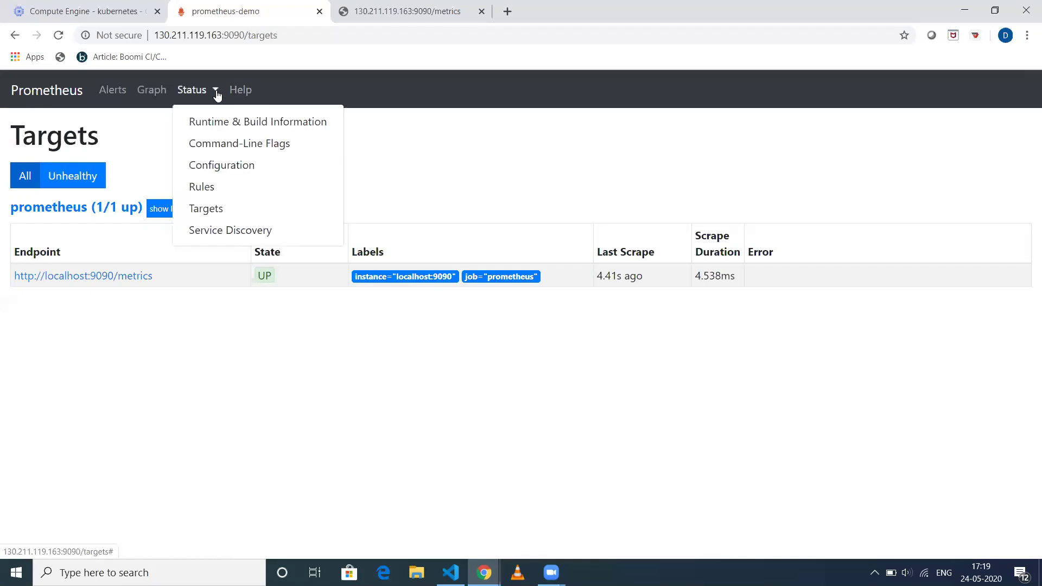
click(221, 232)
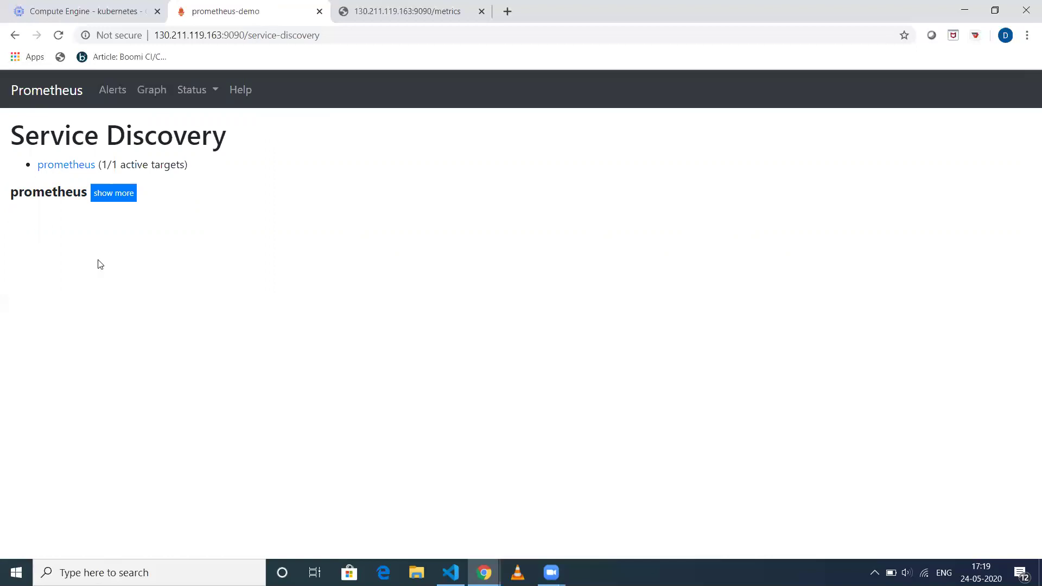
Execute the prometheus_tsdb_head_max_time_seconds metric query from the Prometheus home page and examine the returned element
click(53, 101)
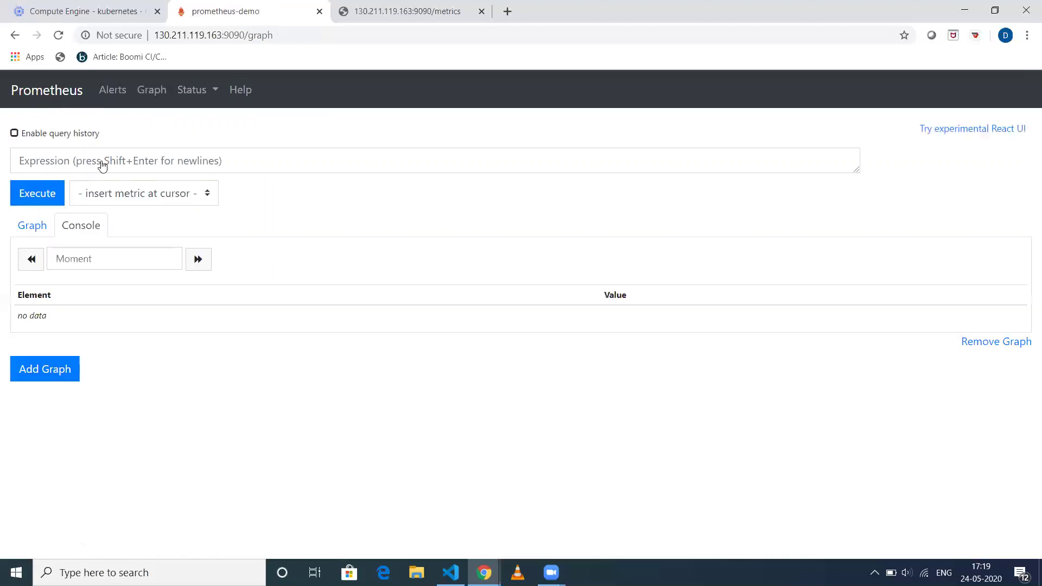
click(126, 194)
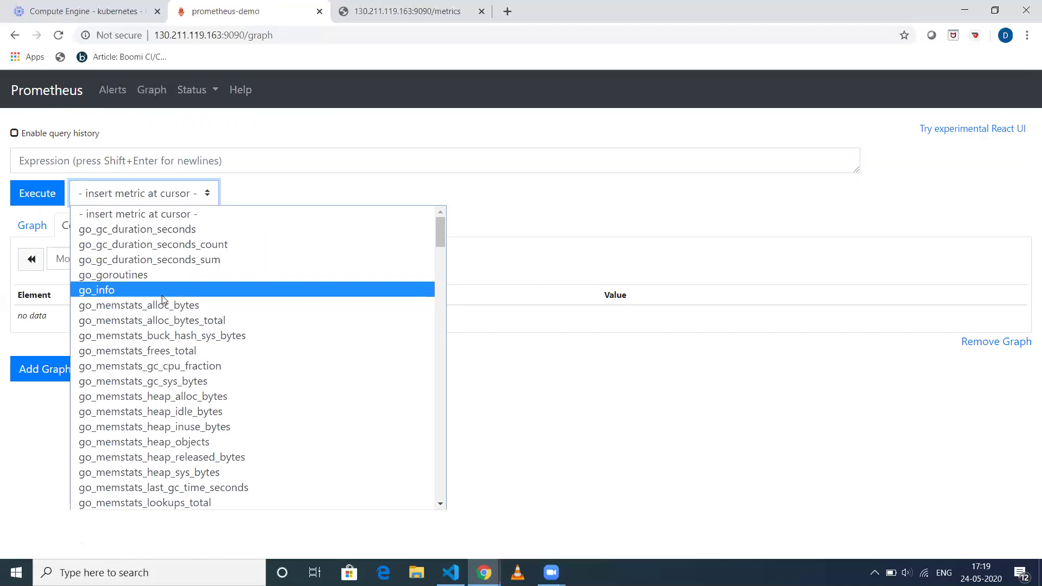
scroll(163, 298, down, 8)
scroll(146, 288, up, 5)
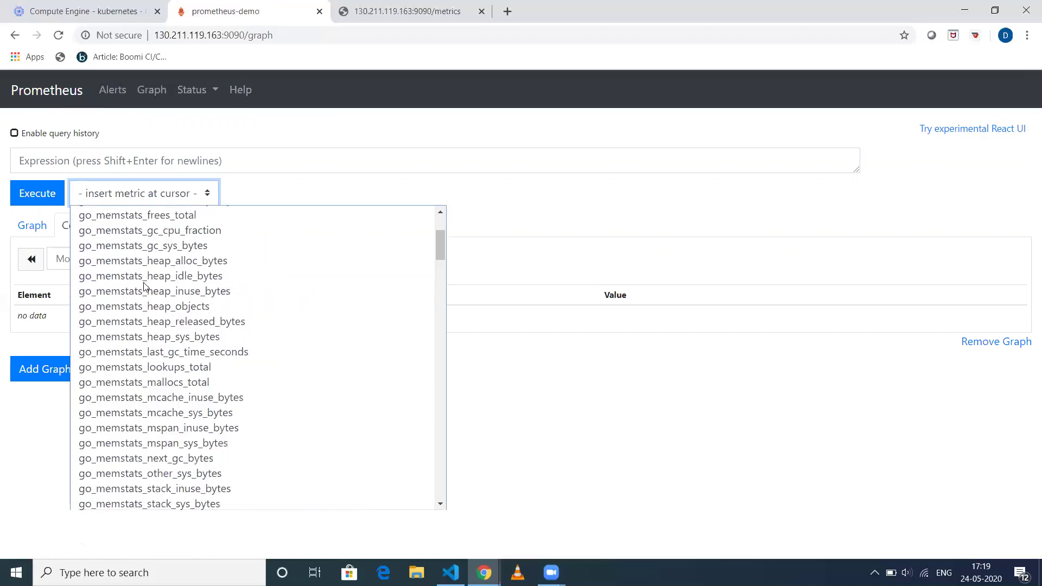
scroll(105, 298, down, 15)
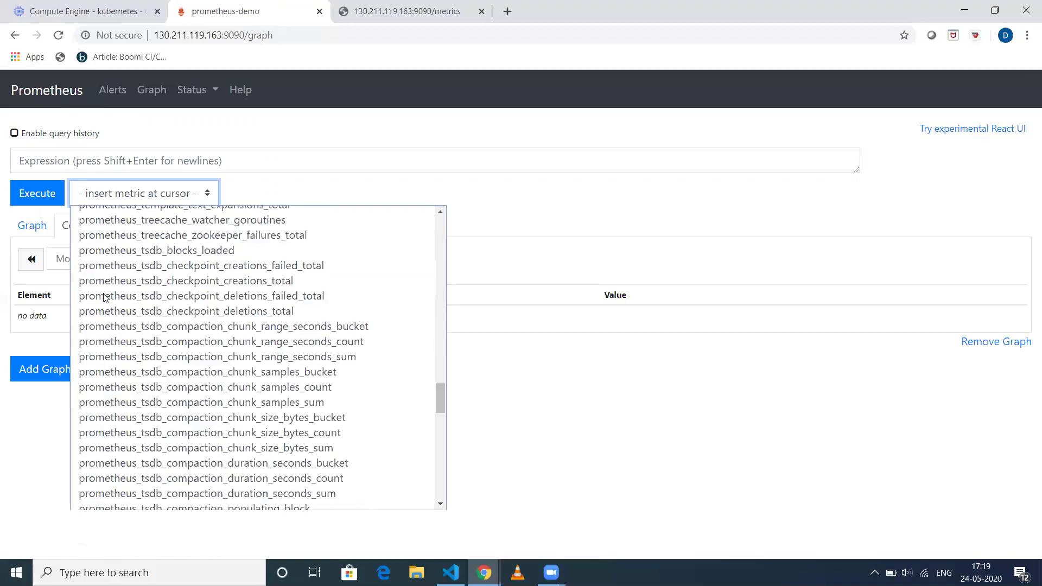
scroll(105, 298, down, 6)
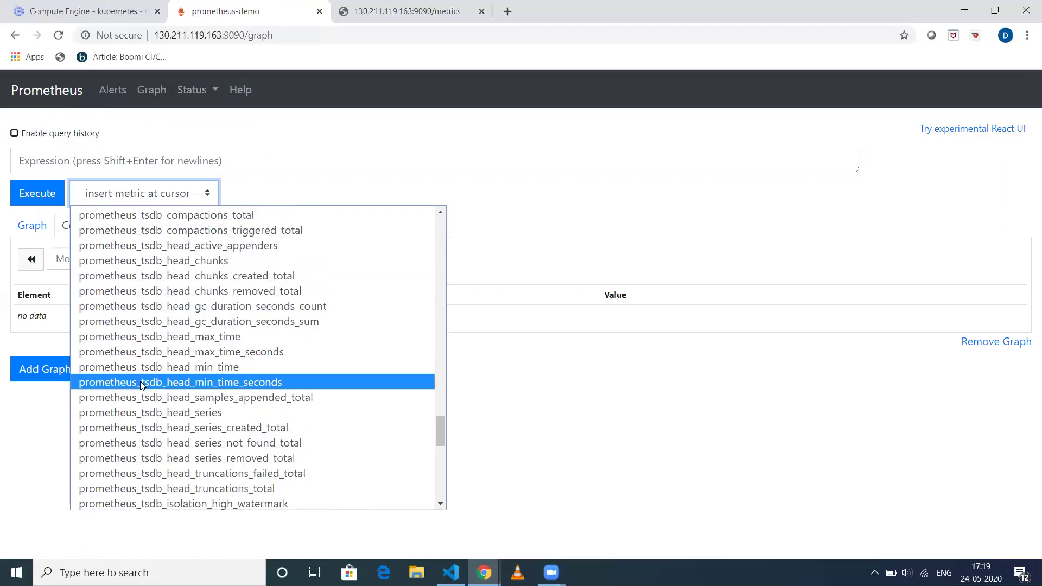
click(170, 355)
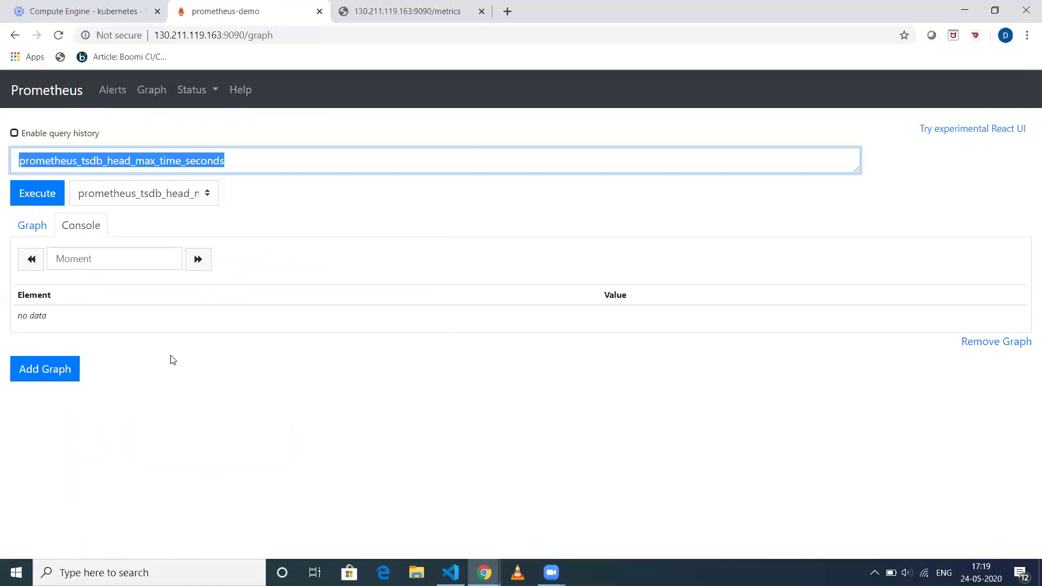
click(41, 194)
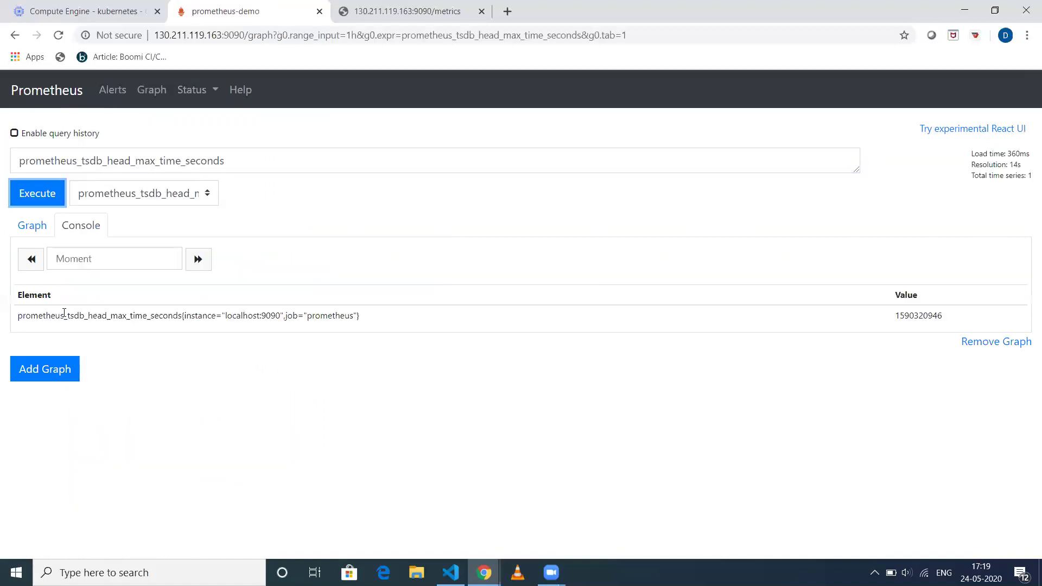
drag(72, 325, 275, 319)
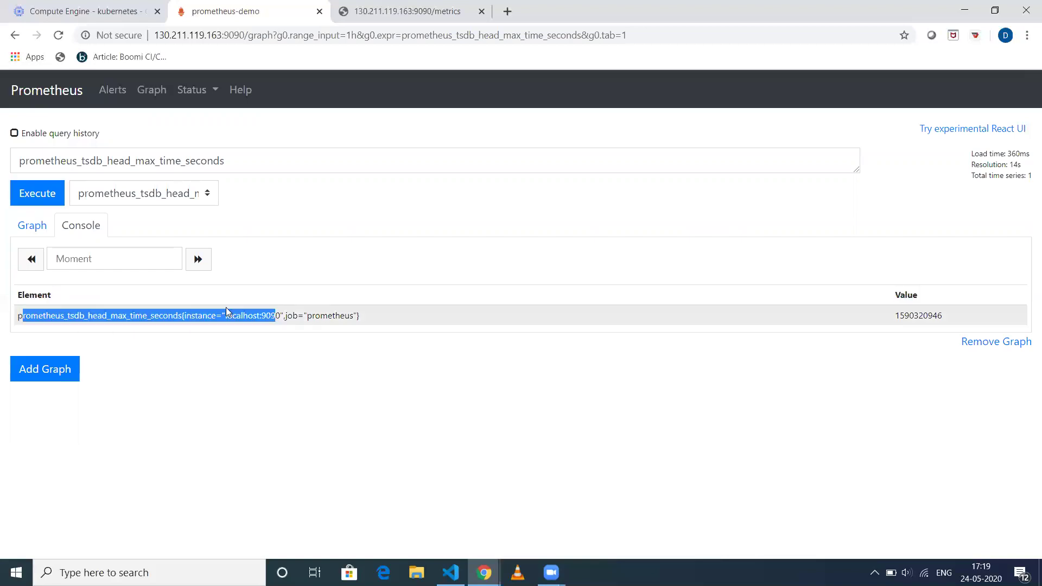
Display the prometheus_tsdb_head_max_time_seconds query as a graph and set its time range to 2h
click(34, 233)
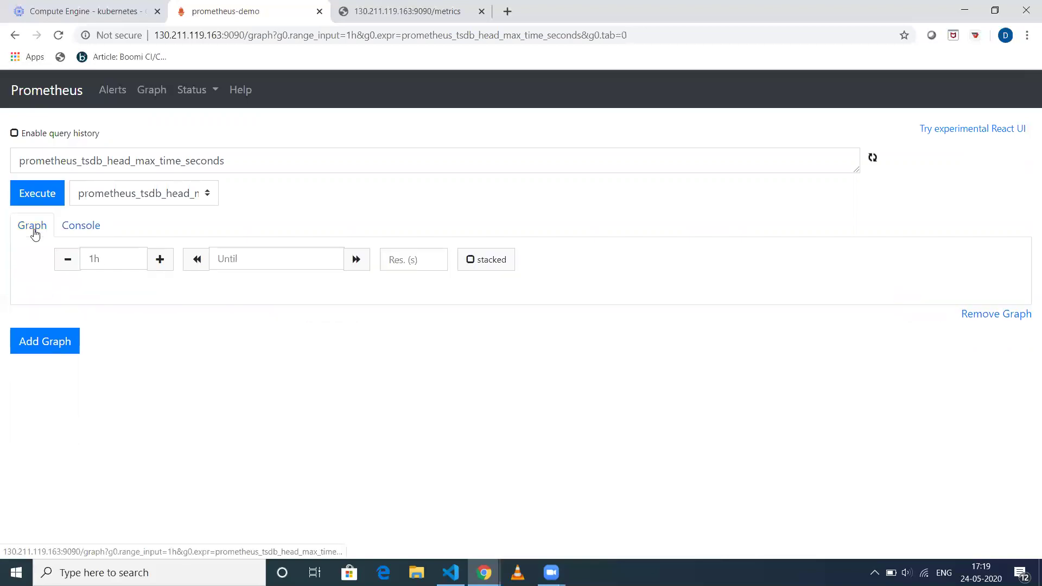
scroll(179, 310, down, 1)
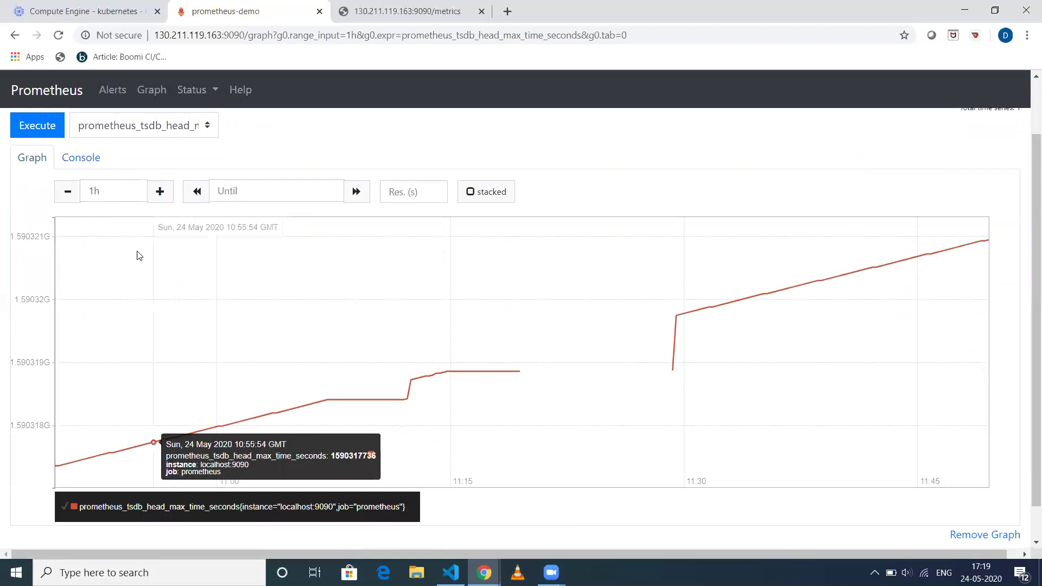
click(67, 193)
click(160, 192)
click(160, 192)
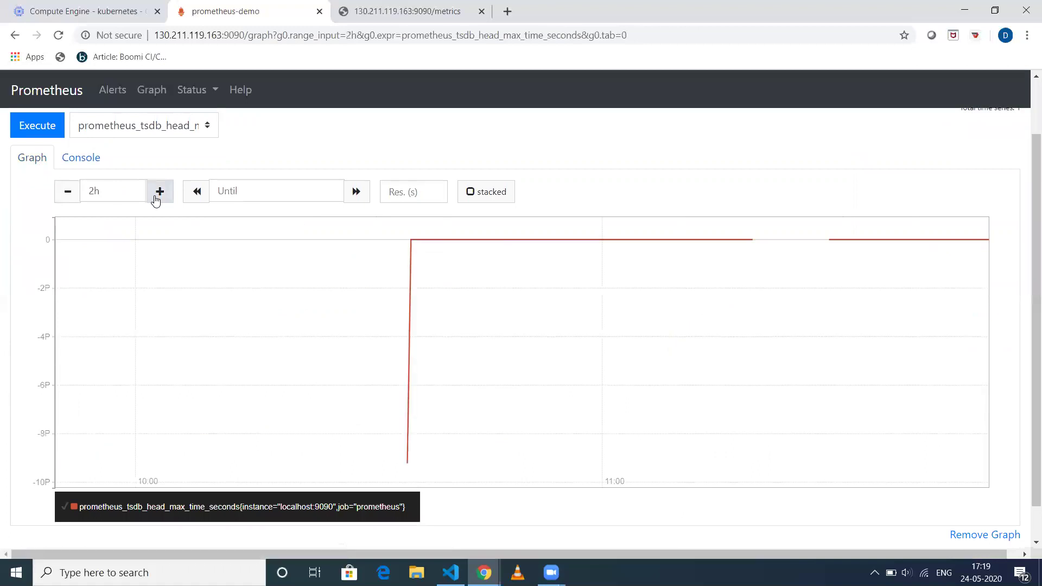
click(199, 195)
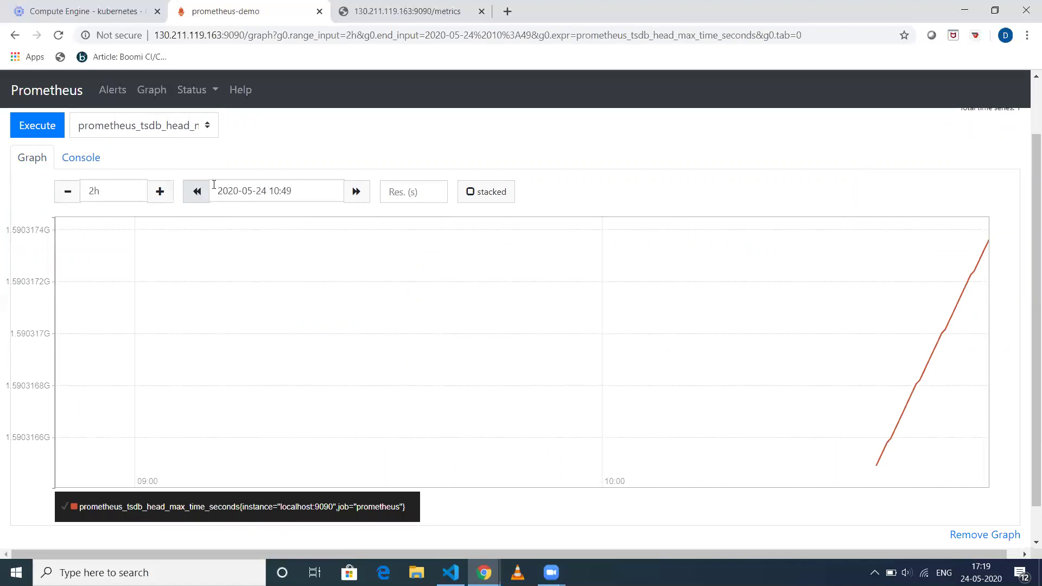
click(257, 195)
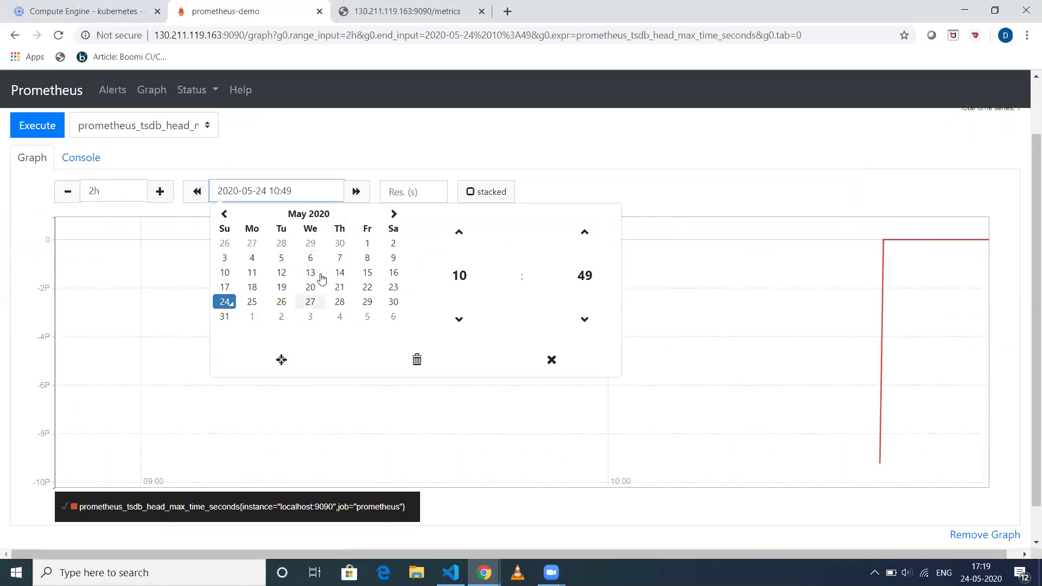
click(334, 154)
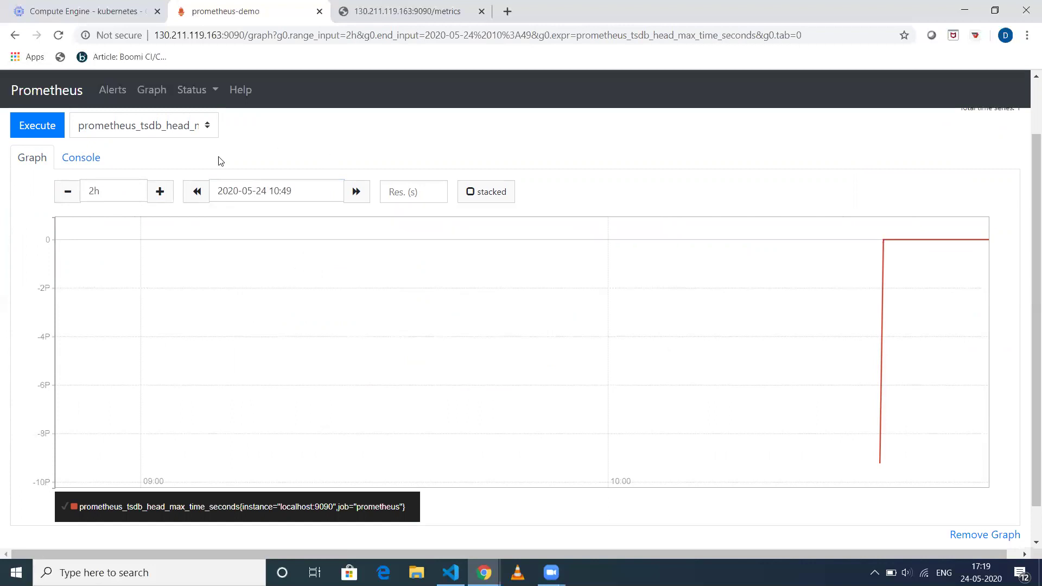
Return to the console view, execute the up metric query and examine the element it returns
scroll(221, 160, up, 2)
click(92, 231)
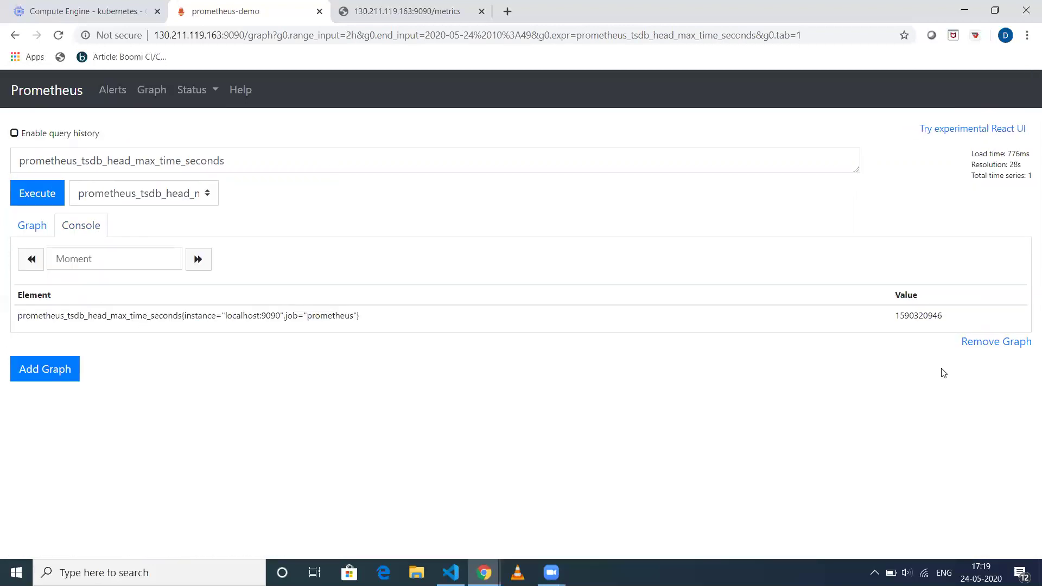
click(158, 195)
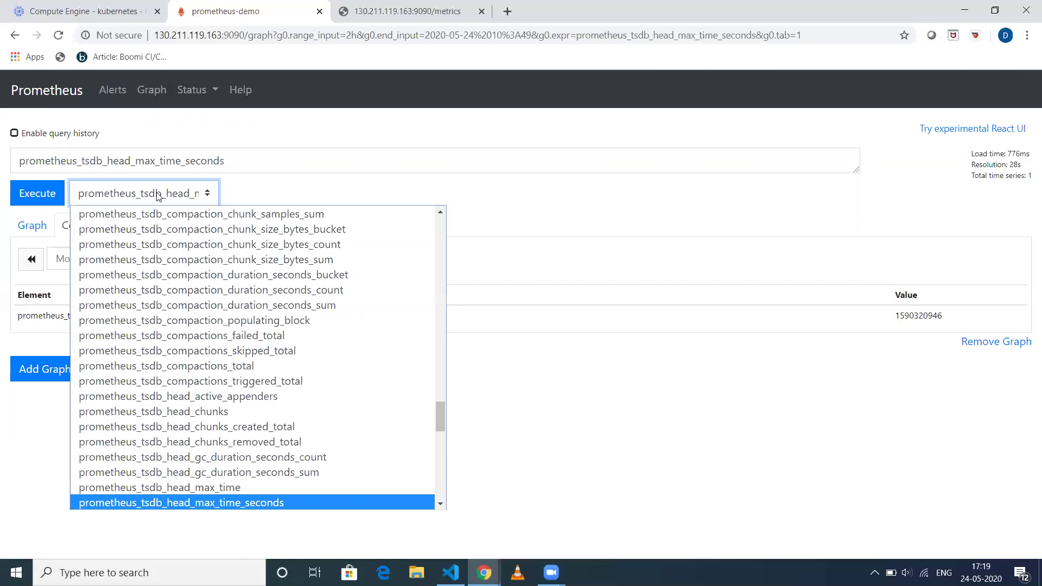
scroll(163, 385, down, 10)
click(115, 503)
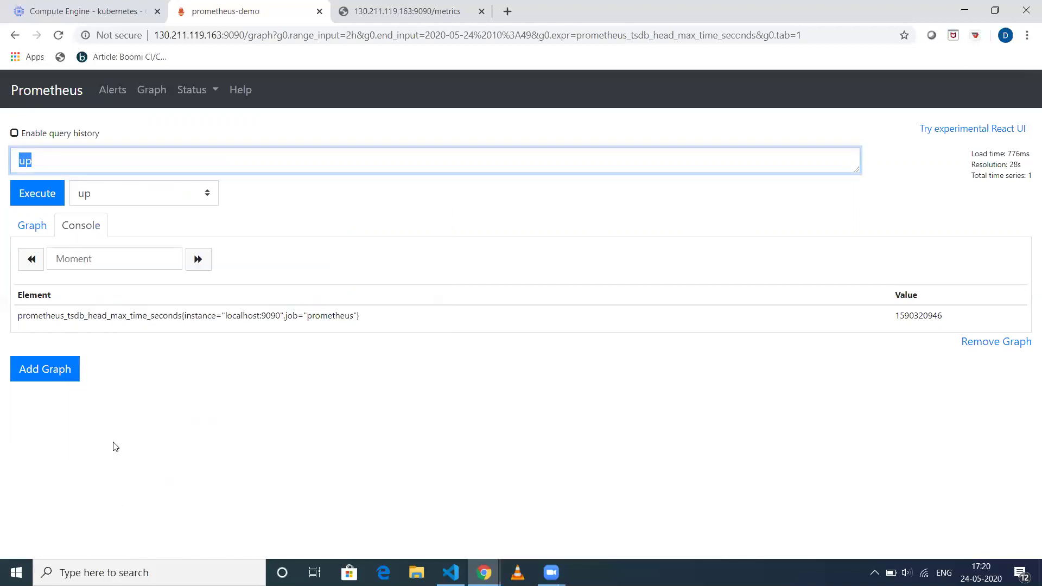
click(45, 201)
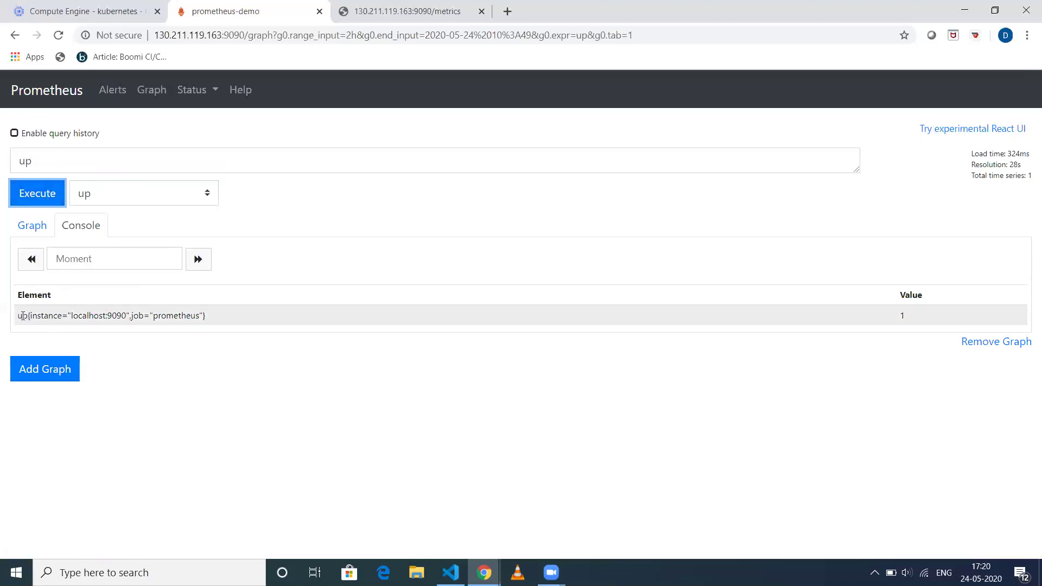
drag(20, 315, 213, 319)
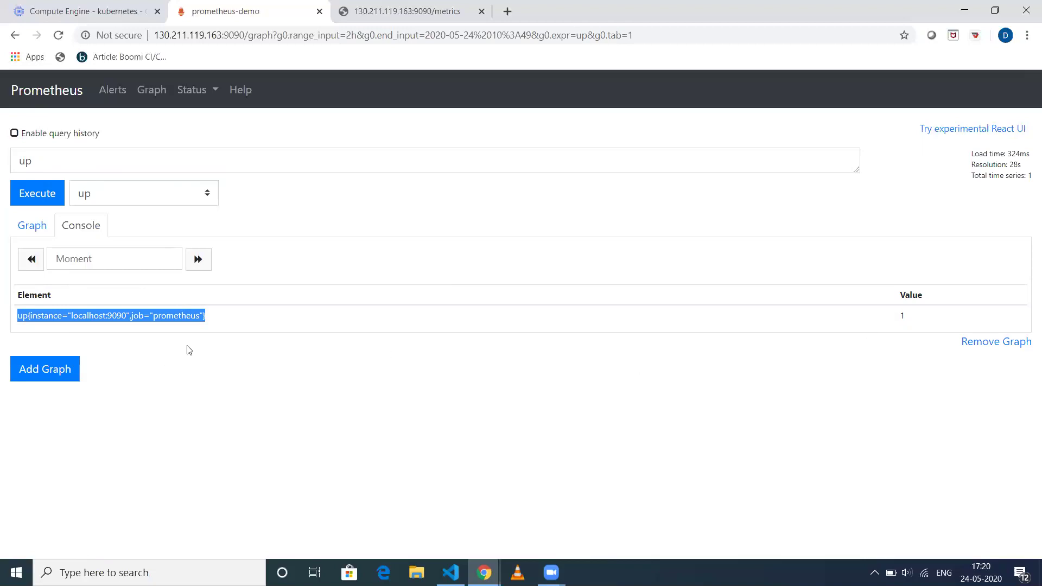
click(276, 383)
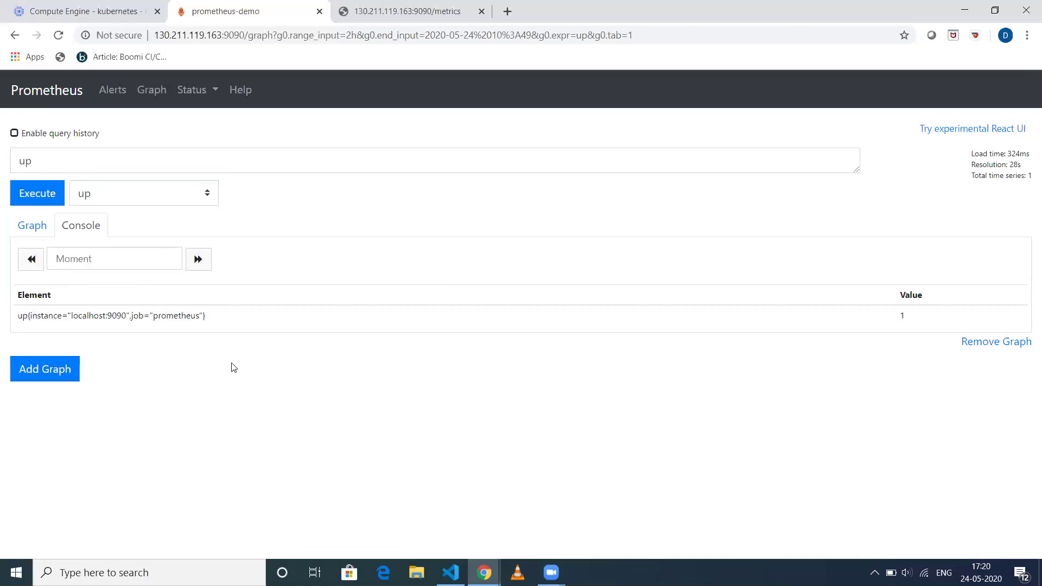
Go back to the Prometheus home page with an empty query and open the list of status pages
click(54, 91)
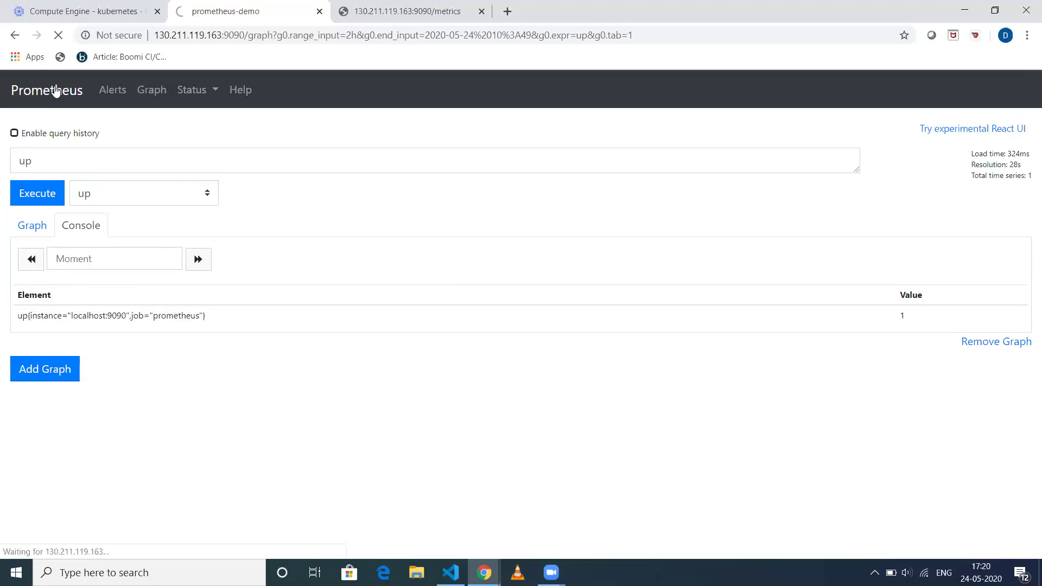
click(197, 89)
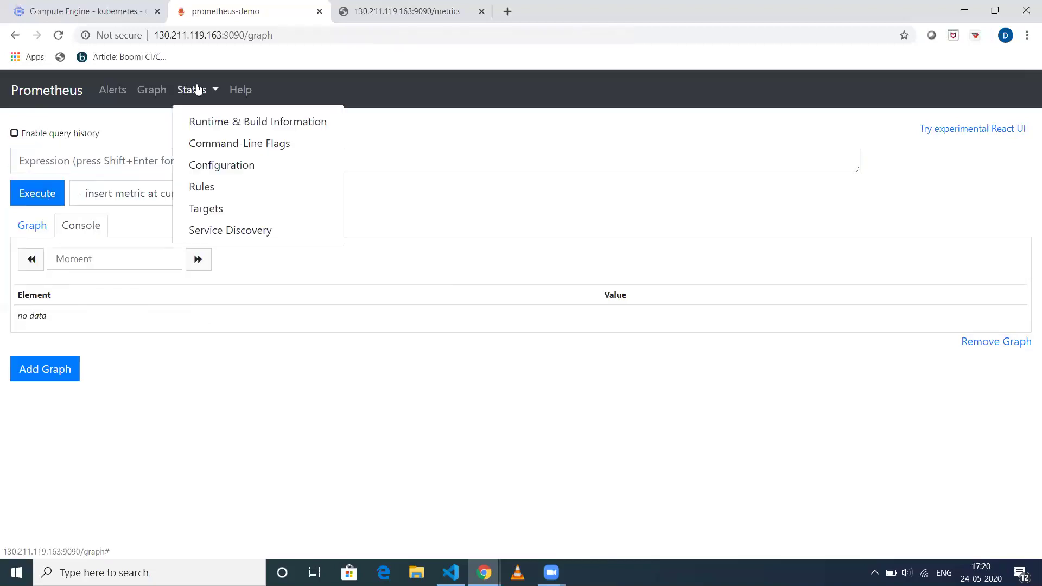